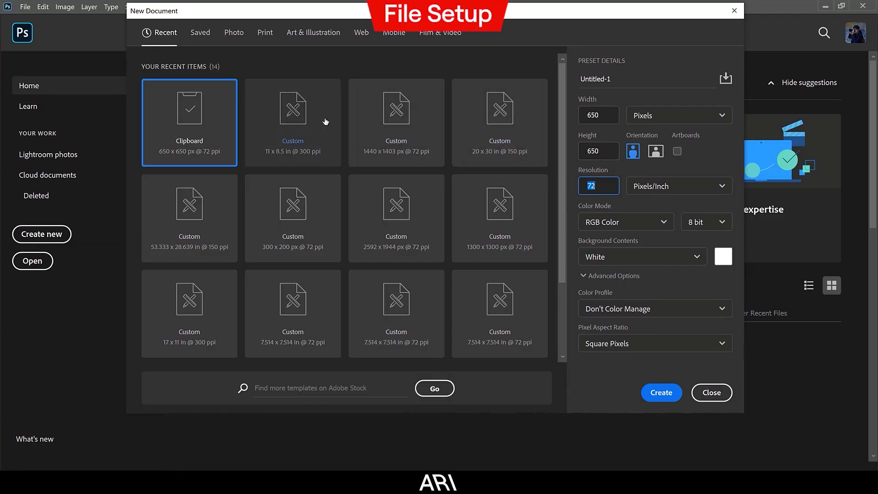
- Choose the 11 x 8.5 in landscape preset and set the resolution to 150 ppi
click(322, 118)
double_click(594, 186)
text(15)
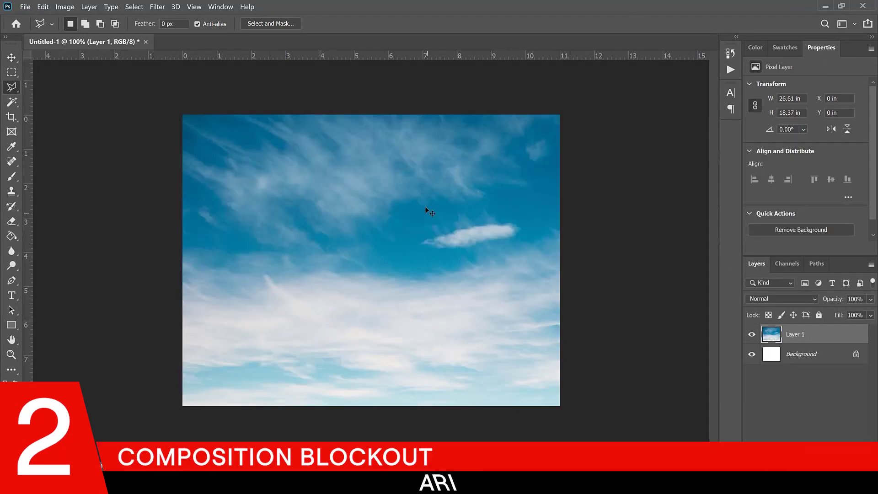
- Shrink the sky photo to the top-left and line up the red-rock and desert photos beside it
key(ctrl+t)
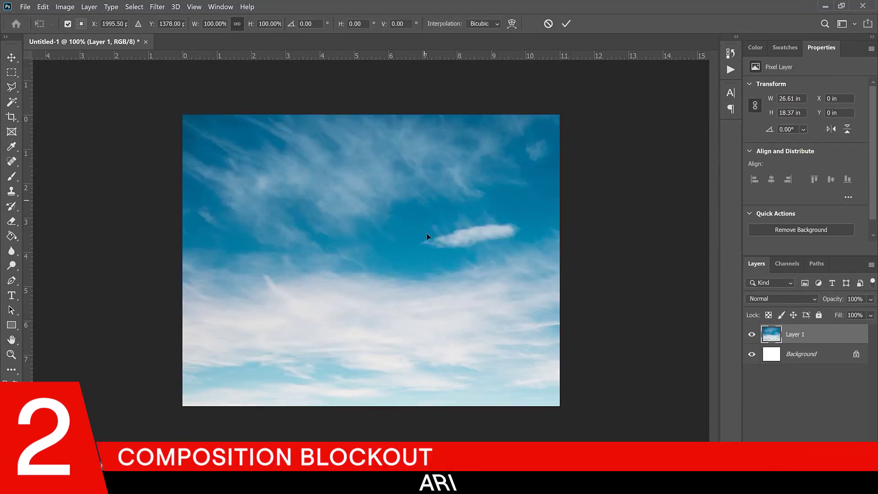
key(ctrl+0)
drag(242, 161, 470, 313)
drag(533, 376, 298, 198)
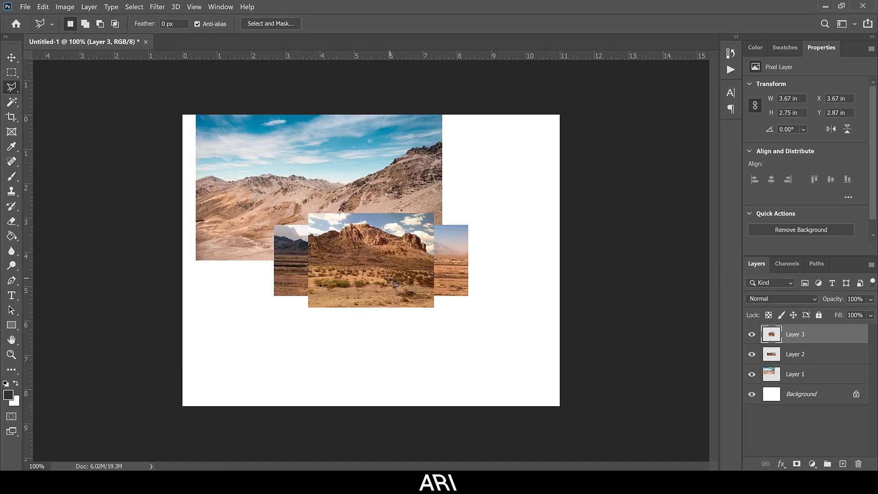
drag(371, 251, 448, 186)
mouse_move(306, 184)
mouse_down()
mouse_move(288, 161)
mouse_move(297, 181)
mouse_up()
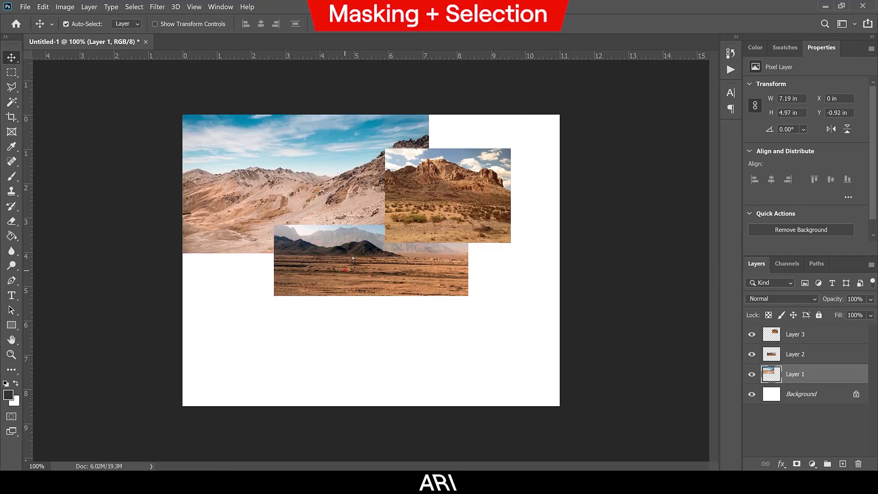
drag(352, 255, 434, 227)
- Paste the new mountain photo at top-right and shift the red-rock and desert strip left
key(ctrl+v)
drag(398, 291, 484, 191)
drag(464, 219, 271, 230)
drag(464, 245, 362, 285)
- Flip the desert strip horizontally, enable Auto-Select, and rearrange the red-rock photo and strip
key(ctrl+t)
right_click(332, 333)
click(366, 319)
key(Return)
click(66, 23)
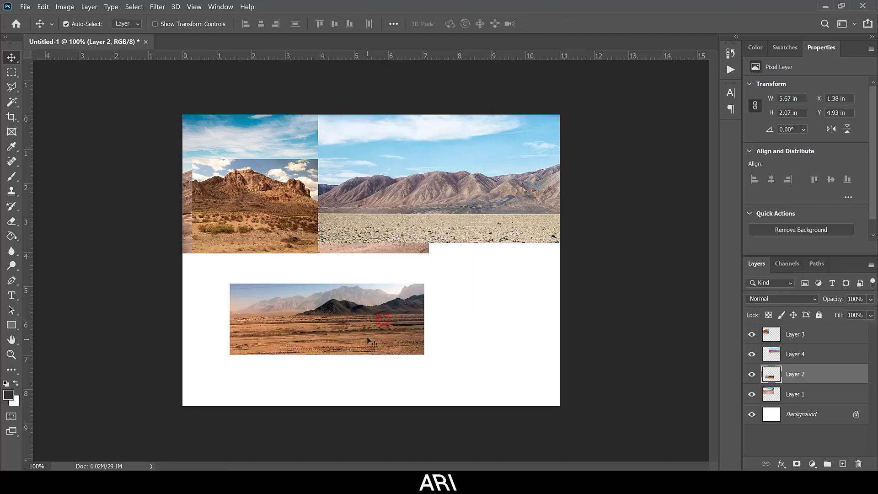
drag(269, 210, 449, 210)
drag(292, 300, 231, 213)
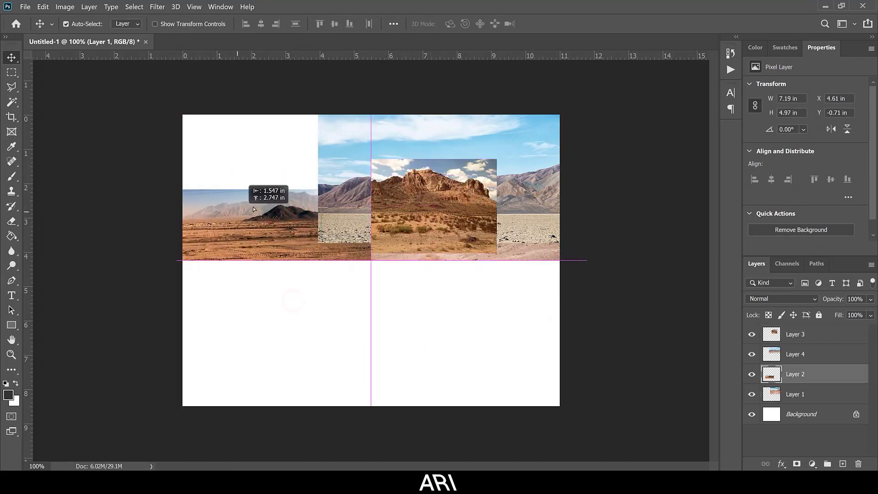
- Widen the canvas on both sides with the Crop tool and fill both margins white
drag(127, 258, 72, 260)
key(Return)
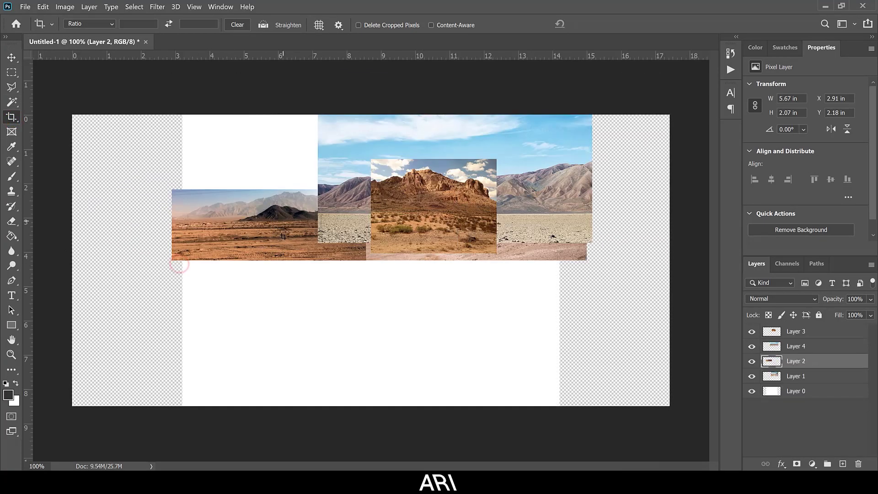
key(x)
click(100, 232)
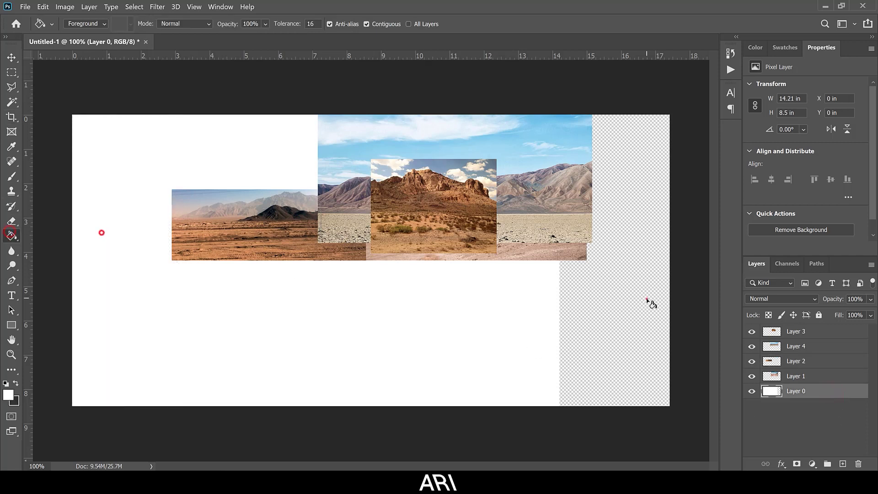
click(646, 299)
- Reposition the desert strip, the red-rock photo and the big blue-sky mountain photo centrally
key(v)
drag(265, 220, 166, 207)
drag(487, 199, 355, 189)
mouse_move(493, 197)
mouse_down()
mouse_move(539, 195)
mouse_move(514, 269)
mouse_move(479, 192)
mouse_up()
drag(427, 202, 349, 212)
- Flip the red-rock photo horizontally and shift it left
click(350, 212)
key(ctrl+t)
right_click(346, 224)
click(372, 414)
drag(425, 211, 370, 215)
key(Return)
- In Select and Mask, invert the sky selection, set Contrast to 47%, and output a layer mask
scroll(406, 198, up, 3)
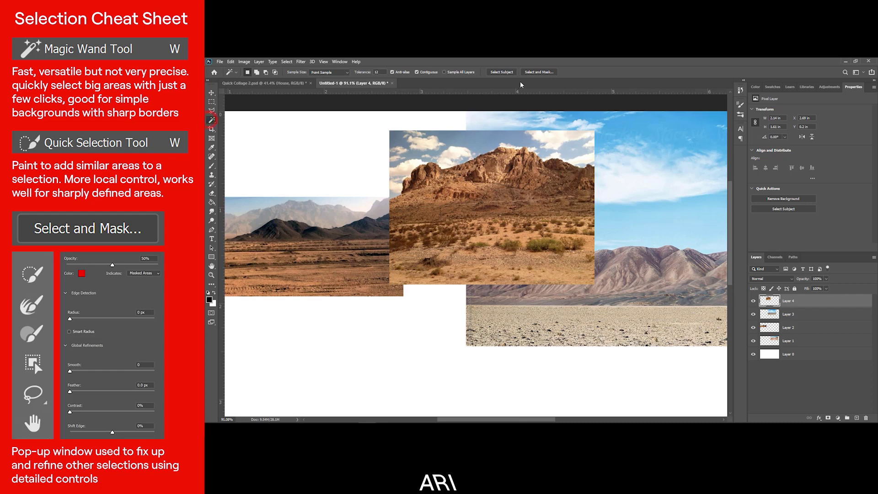
click(537, 72)
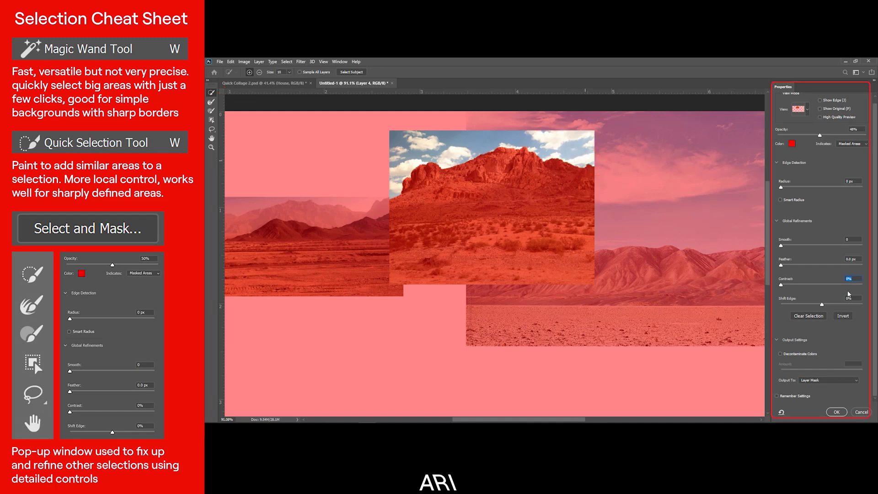
click(843, 316)
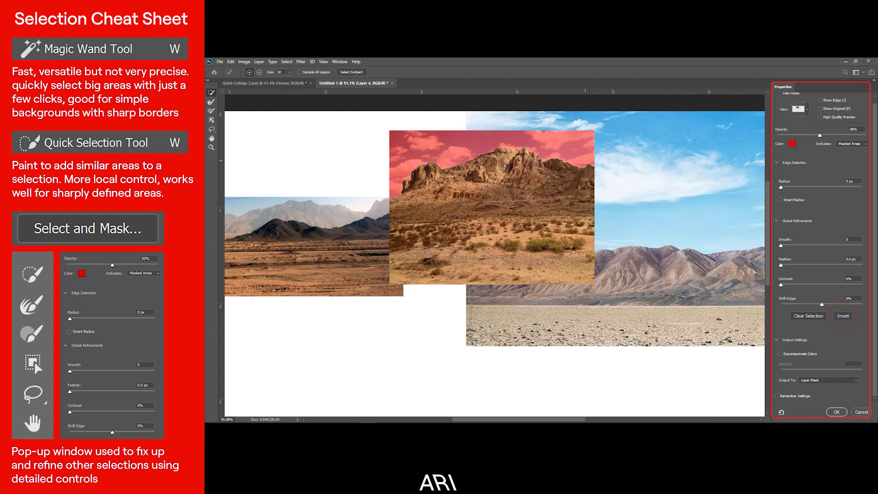
drag(781, 286, 819, 285)
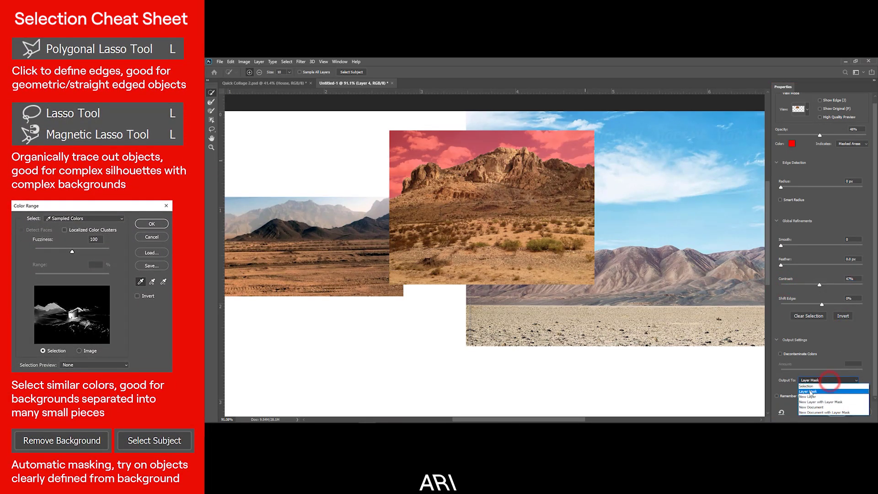
click(837, 412)
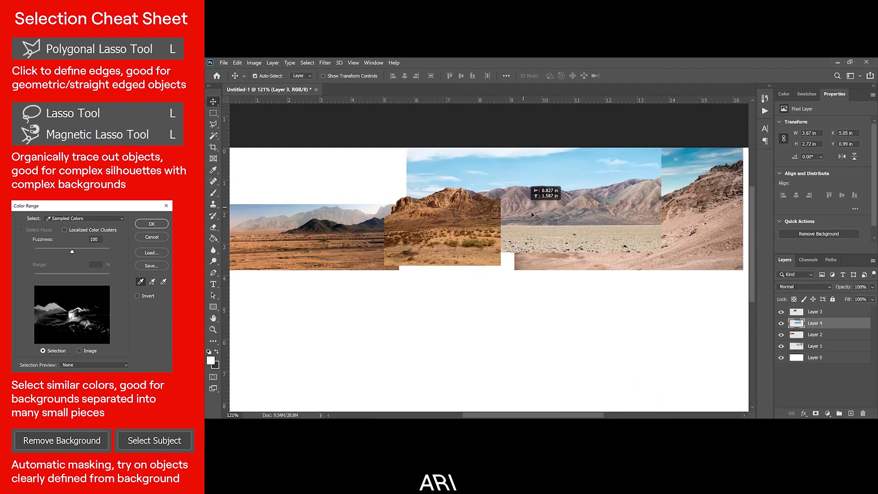
- Spread the red-rock, blue-sky mountain and desert-hills photos into a new layout and fit the canvas
drag(575, 234, 468, 221)
scroll(469, 222, down, 4)
drag(594, 224, 577, 317)
drag(466, 215, 412, 279)
drag(401, 220, 455, 213)
drag(549, 220, 556, 275)
drag(512, 254, 540, 187)
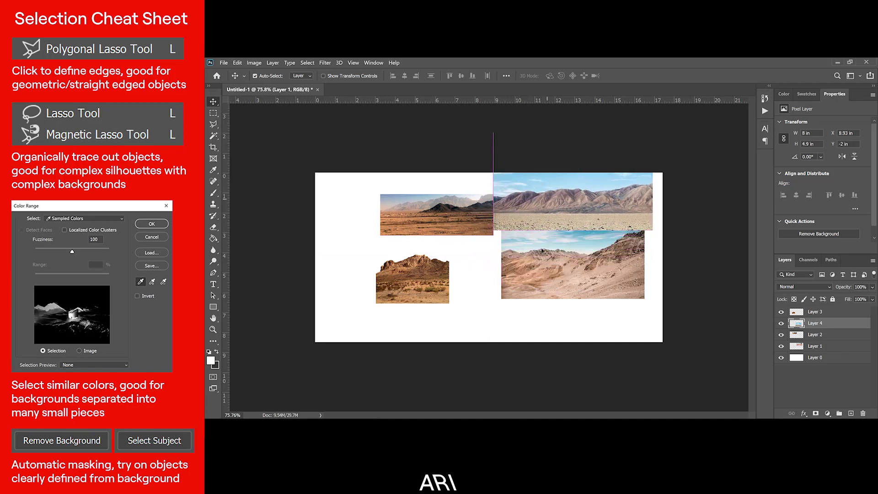
drag(544, 267, 502, 275)
key(ctrl+0)
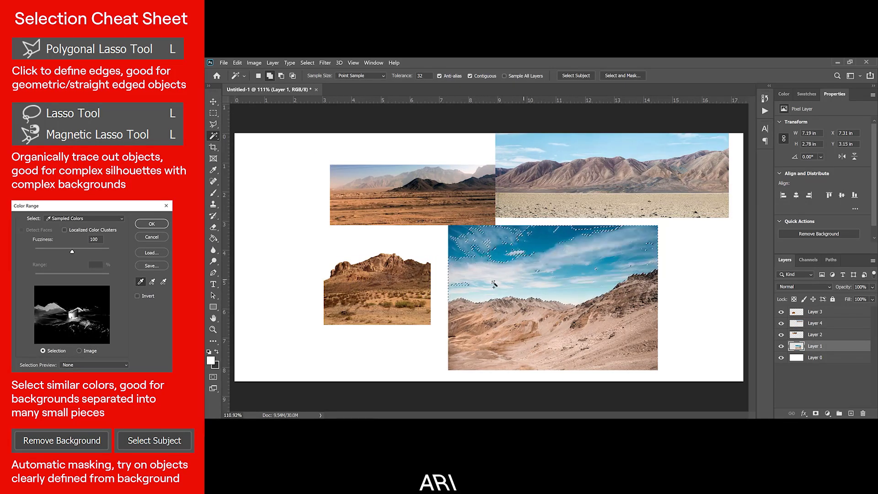
click(213, 124)
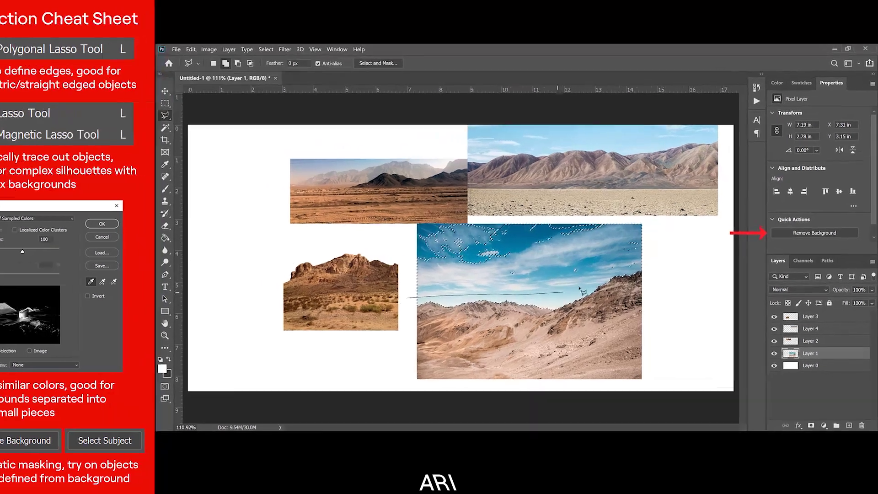
- Trace a polygonal selection around the mountains and turn it into an inverted mask keeping them
click(438, 294)
click(582, 288)
click(675, 247)
click(644, 210)
click(429, 209)
click(396, 245)
click(412, 288)
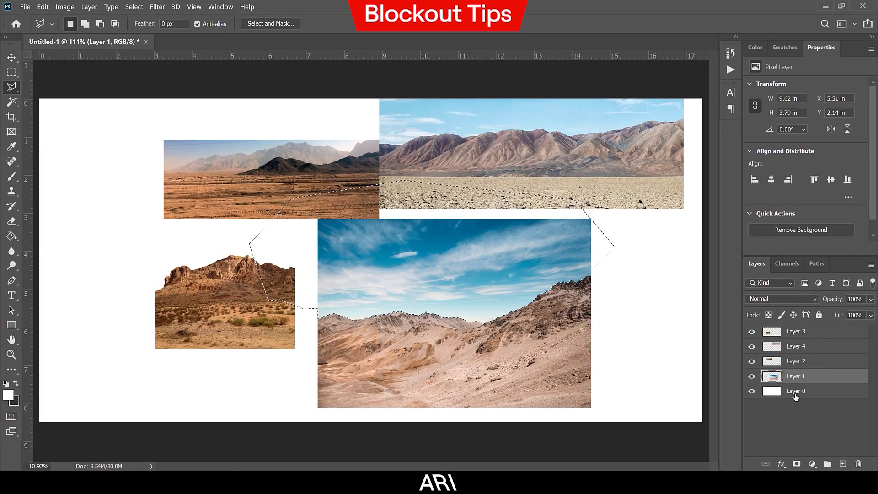
click(797, 464)
key(ctrl+i)
- Move the masked mountain layer to the top, raise the sky image, and name the group Canyon
key(v)
drag(460, 369, 507, 257)
drag(816, 377, 815, 325)
drag(448, 260, 396, 237)
drag(256, 318, 351, 231)
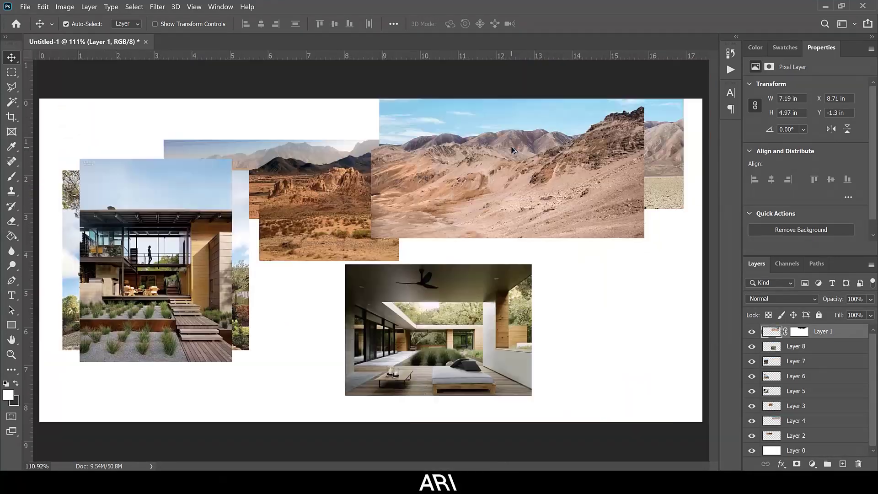
drag(511, 149, 425, 156)
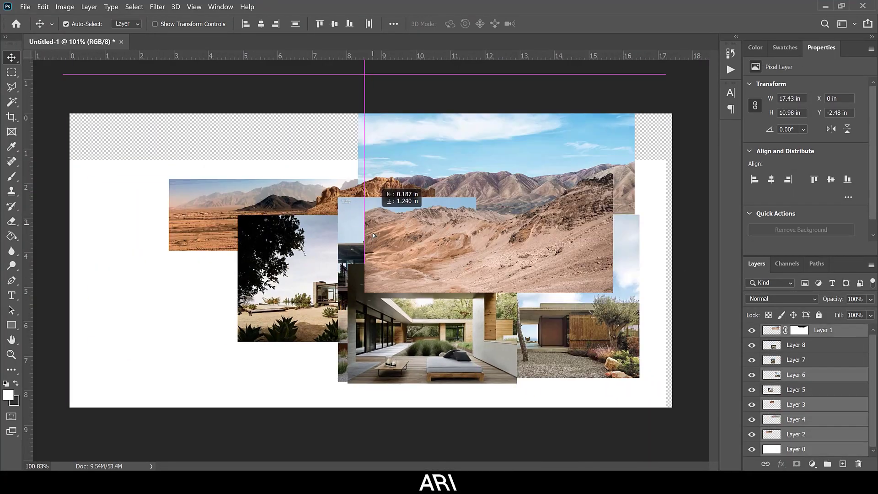
click(809, 449)
drag(206, 355, 205, 294)
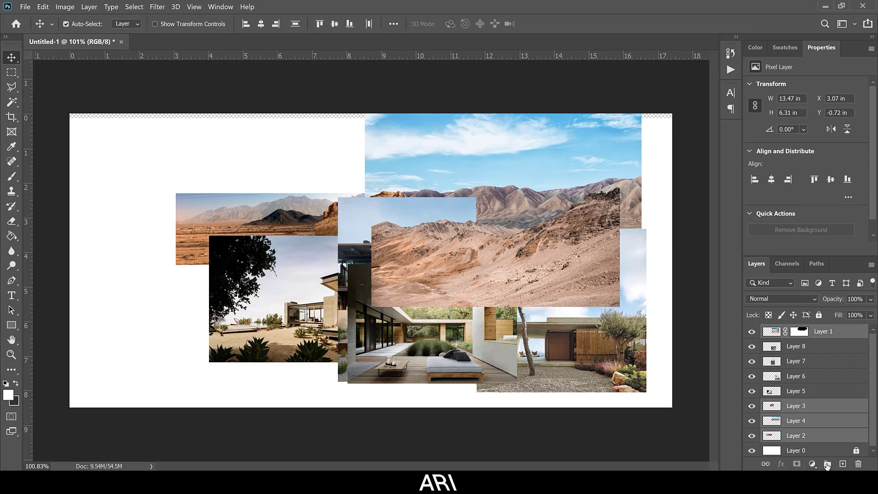
text(Canyon)
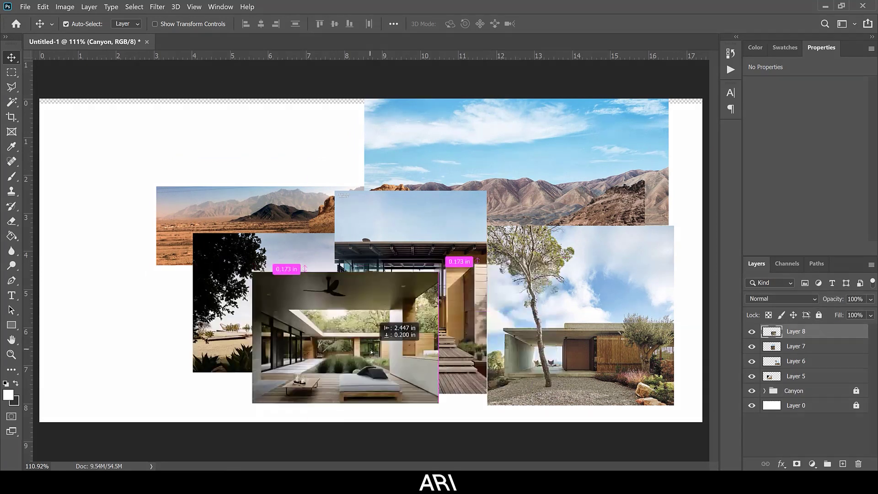
- Enlarge the agave house photo and paint its mask to remove the tree and blend the sky
drag(241, 310, 181, 302)
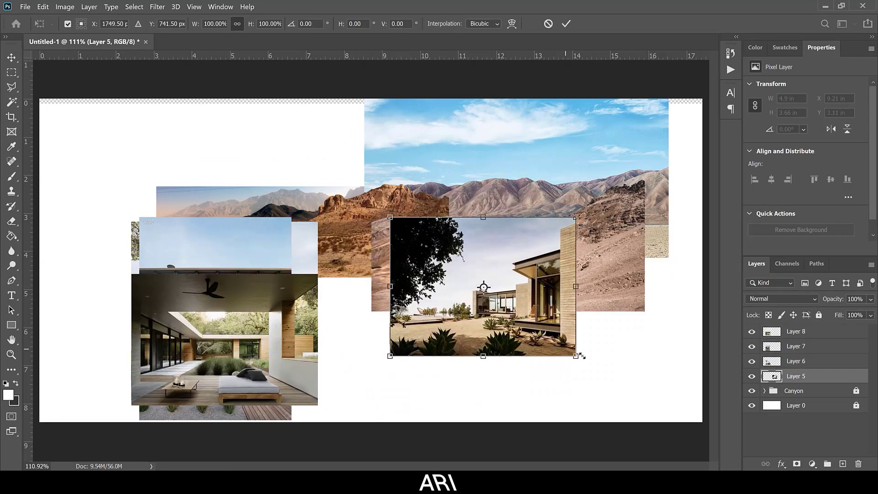
drag(577, 357, 608, 386)
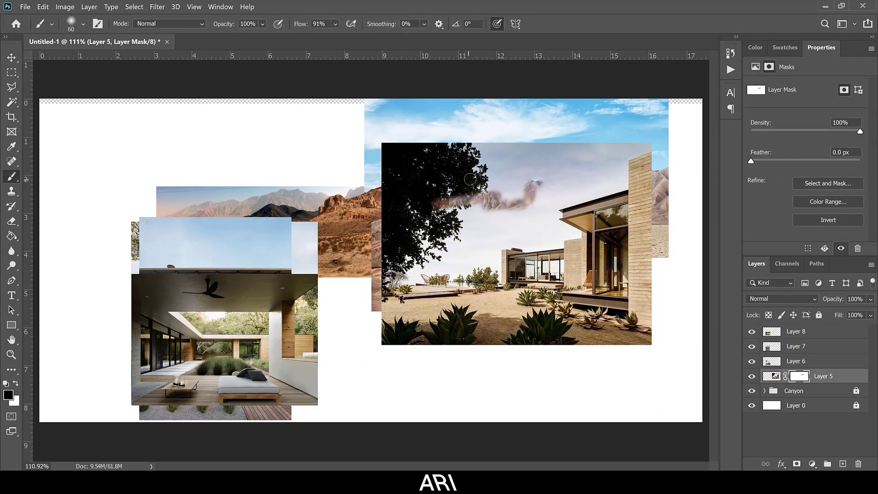
drag(411, 165, 549, 205)
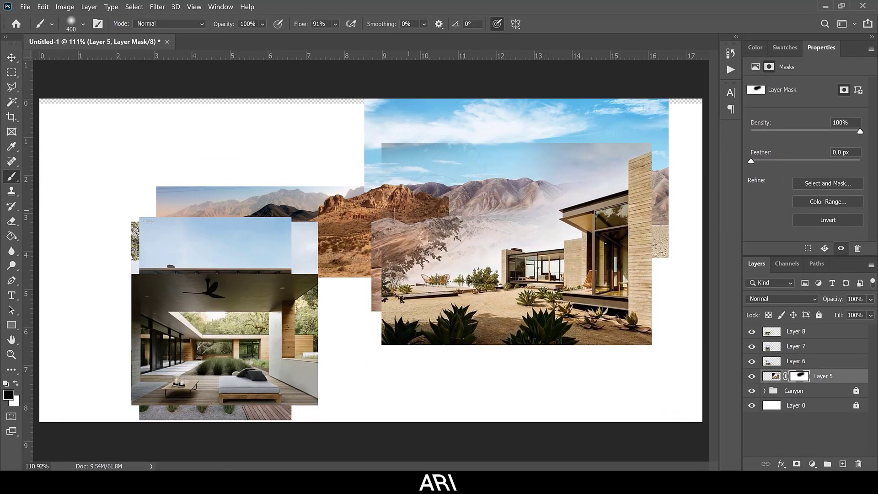
drag(412, 237, 548, 274)
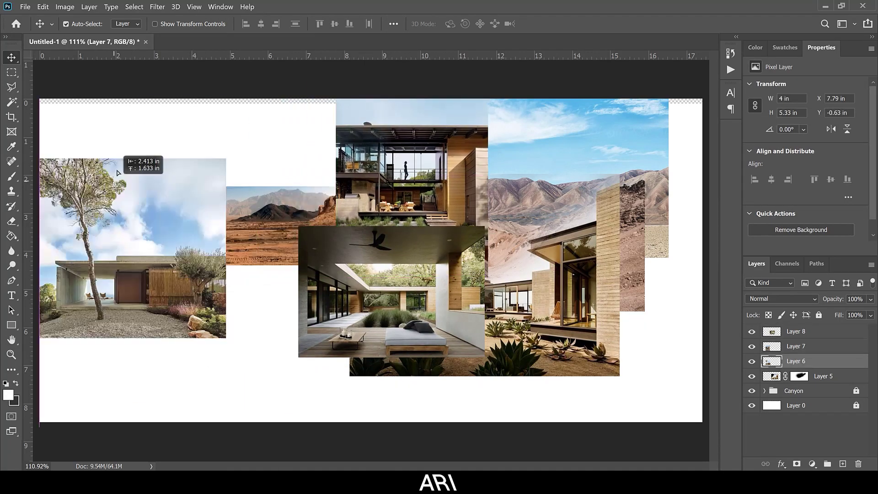
- Move the stepped-garden house photo to the left and commit a transform on the ceiling-fan house
drag(110, 182, 151, 210)
drag(393, 292, 687, 283)
key(ctrl+t)
key(Return)
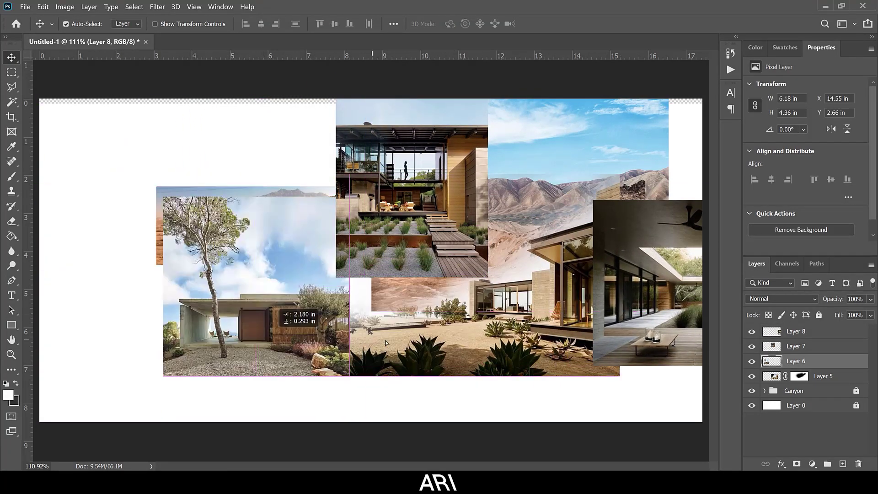
- Flip the stepped-garden house photo horizontally and position it left of centre
drag(392, 285, 128, 317)
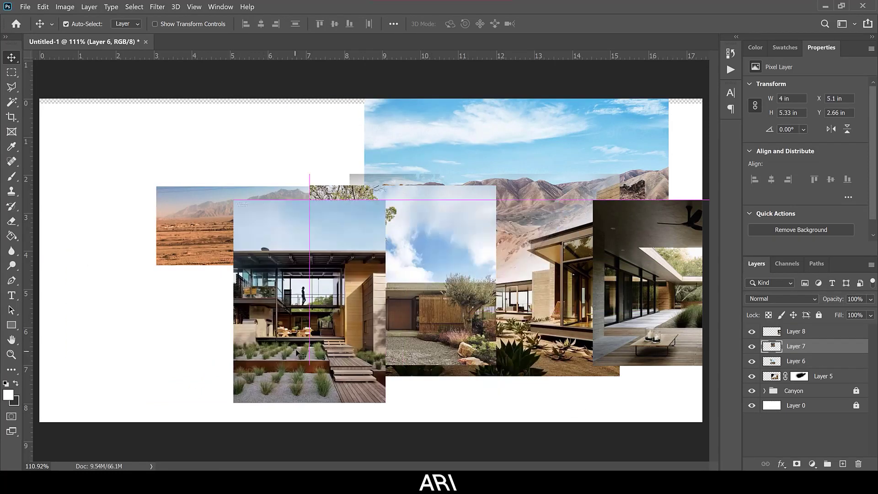
key(ctrl+t)
right_click(271, 124)
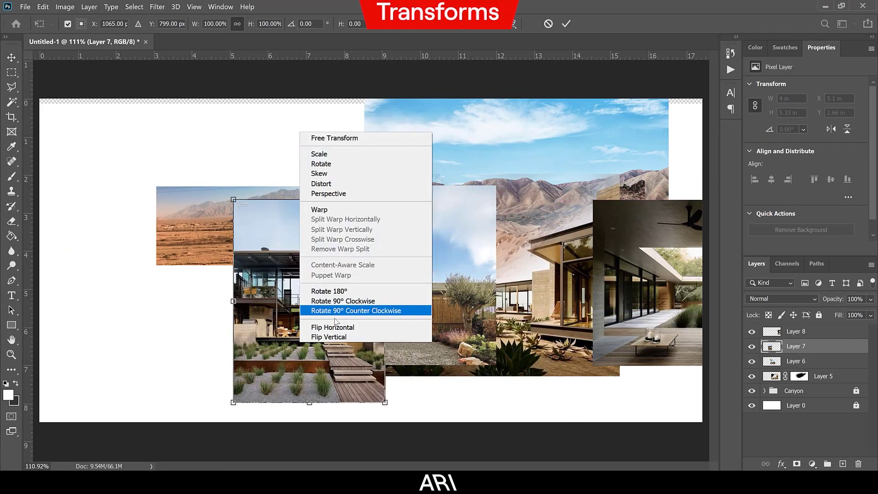
click(293, 305)
drag(323, 272, 544, 300)
drag(546, 267, 476, 250)
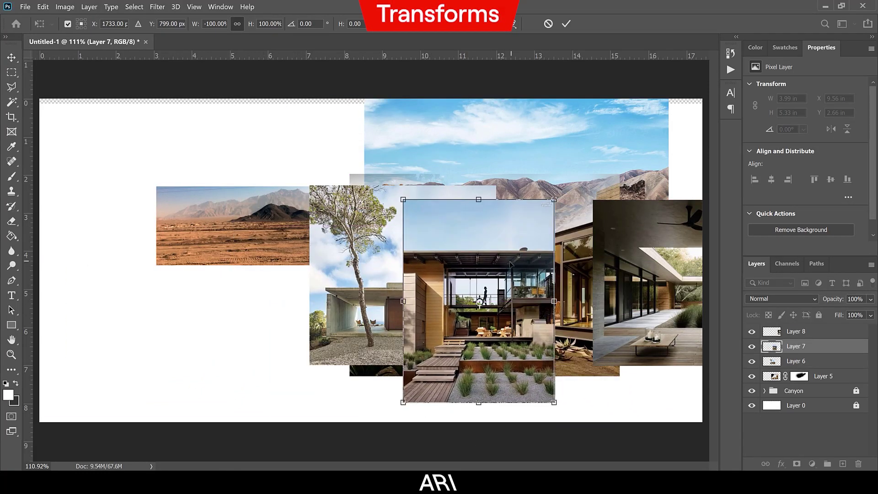
- Skew, perspective and distort the house photo's corners into a slanted perspective across the bottom
right_click(444, 308)
click(462, 139)
drag(478, 401, 193, 402)
right_click(309, 371)
click(324, 180)
mouse_move(269, 403)
mouse_down()
mouse_move(419, 414)
mouse_move(261, 413)
mouse_move(275, 414)
mouse_up()
right_click(285, 376)
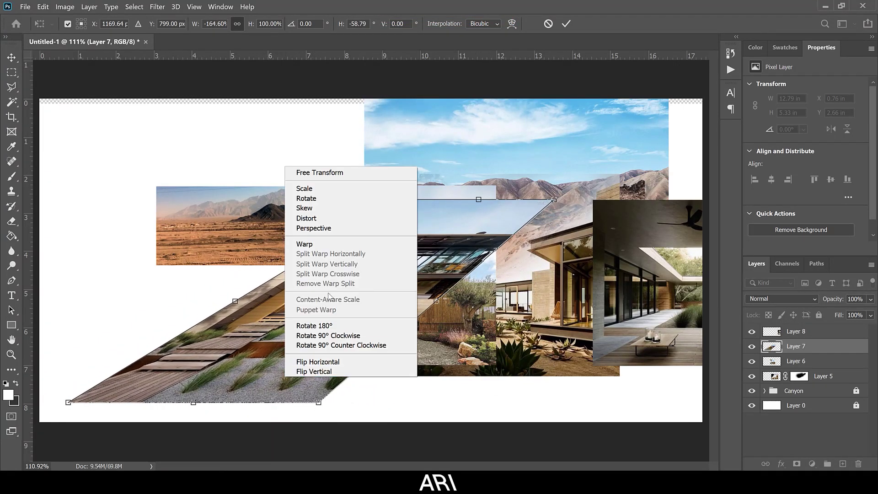
click(326, 222)
drag(436, 302, 507, 283)
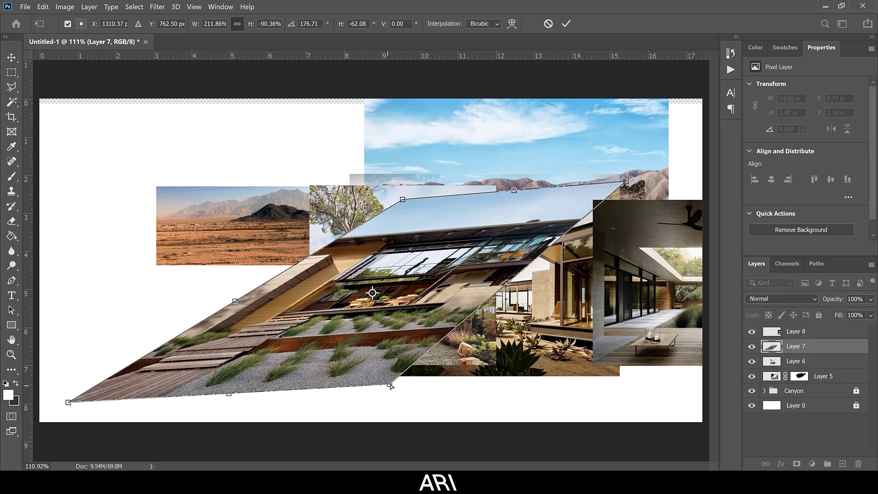
drag(391, 386, 525, 394)
drag(626, 181, 575, 197)
- Commit the distortion, mask the boardwalk layer, and paint black to reveal the house below
key(Return)
click(796, 464)
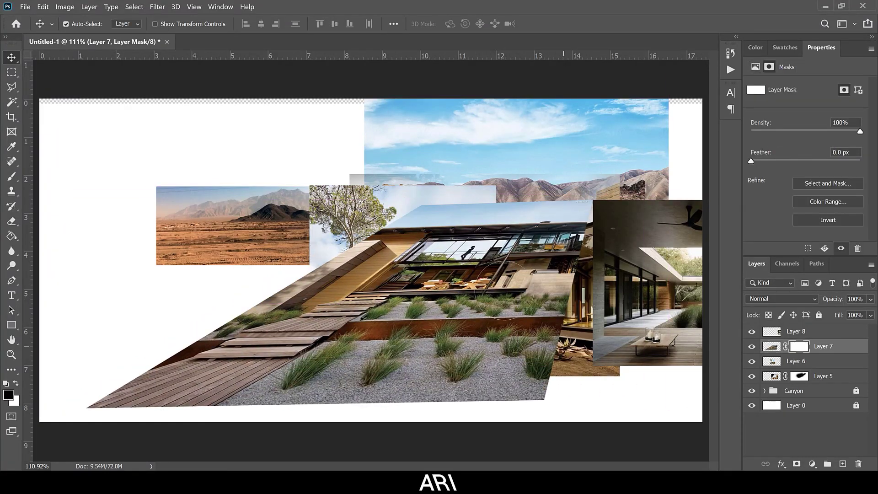
key(b)
key(x)
mouse_move(530, 283)
mouse_down()
mouse_move(421, 407)
mouse_move(353, 389)
mouse_move(334, 416)
mouse_up()
mouse_move(471, 321)
mouse_down()
mouse_move(402, 329)
mouse_move(347, 292)
mouse_move(444, 210)
mouse_up()
drag(316, 253, 409, 231)
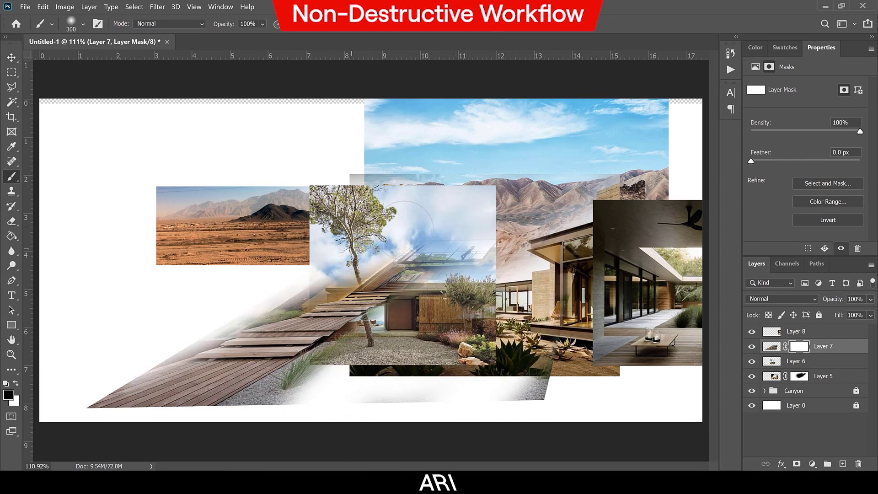
- Lay the boardwalk image along the bottom centre and nudge the tree-house photo left
drag(302, 339, 188, 274)
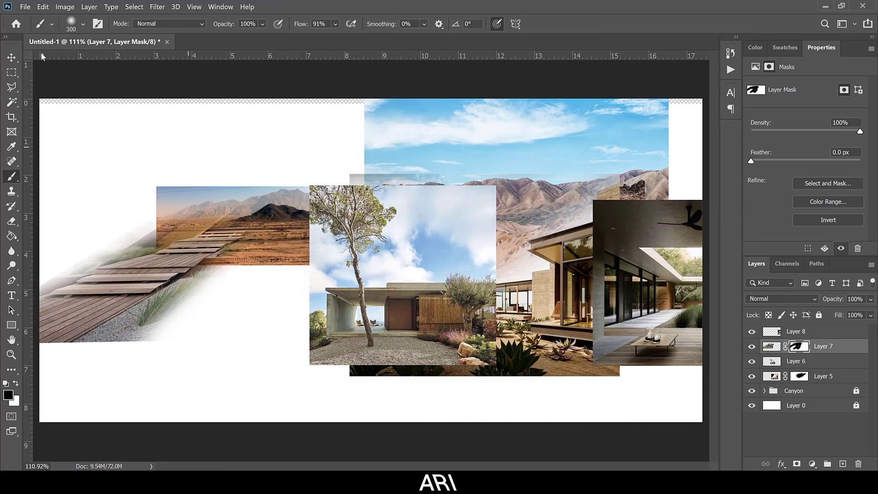
drag(166, 269, 382, 360)
drag(352, 286, 340, 285)
- Add a black-brush mask to the tree-house layer and paste in the cliff-edge photo
click(796, 463)
key(b)
key(x)
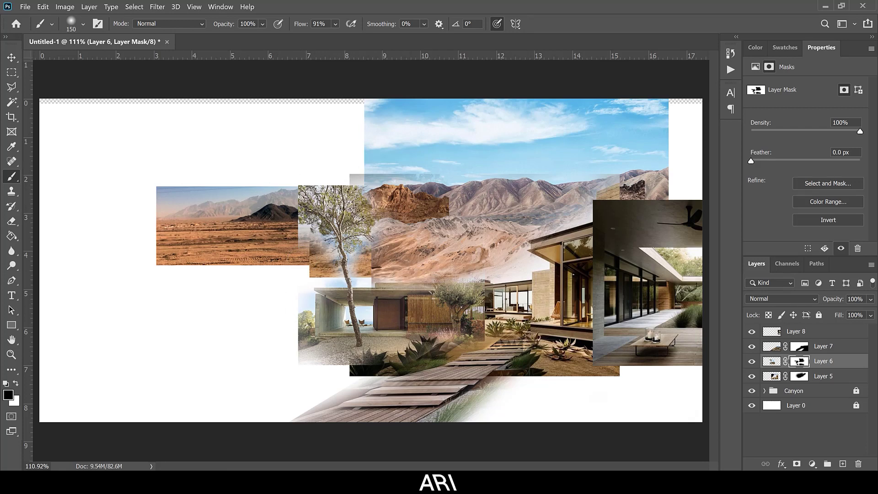
key(ctrl+v)
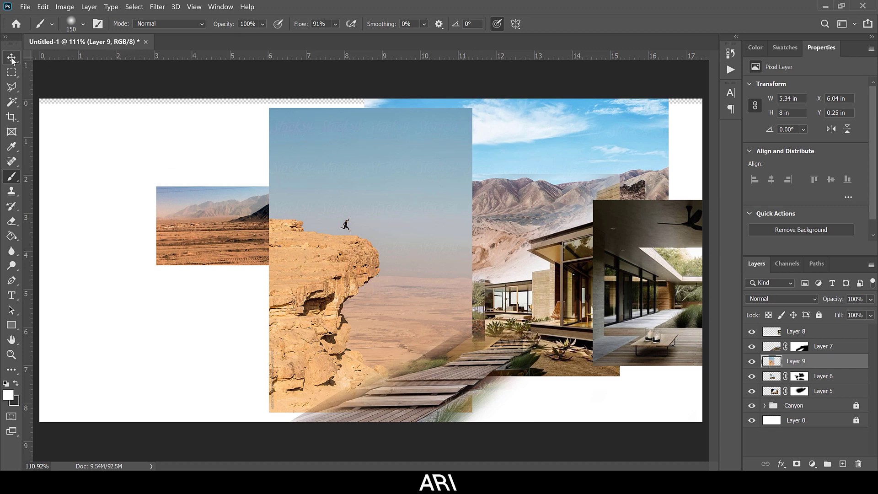
- Paste the rocky desert ground photo below the house layers and mask out its sky
drag(331, 260, 226, 257)
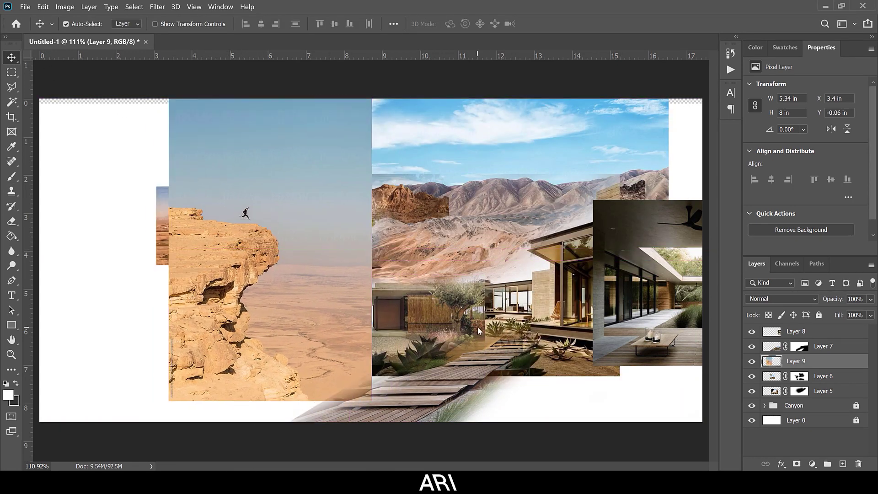
key(ctrl+v)
key(ctrl+v)
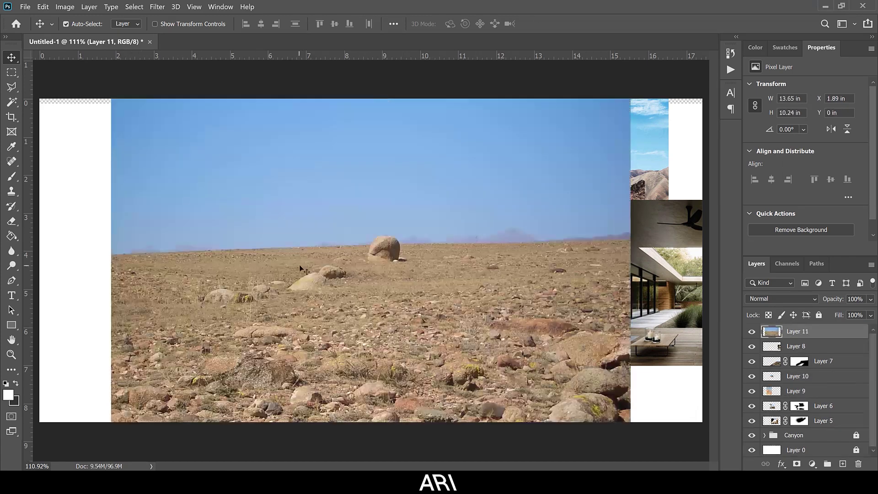
drag(282, 294, 389, 294)
key(ctrl+bracketleft)
key(ctrl+bracketleft)
key(ctrl+bracketleft)
key(ctrl+bracketleft)
drag(533, 139, 135, 141)
alt+click(796, 463)
- Reposition the cliff photo on the left and paint its layer mask to blend it in
key(v)
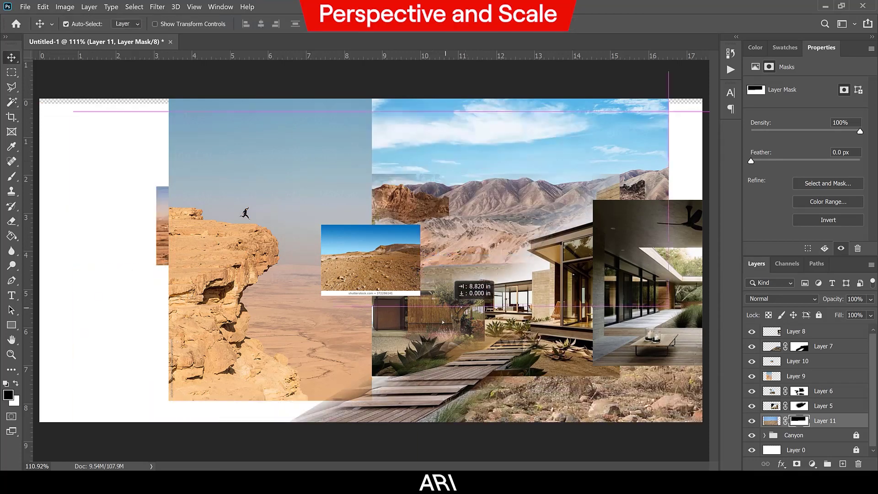
drag(274, 320, 76, 408)
key(ctrl+t)
key(Return)
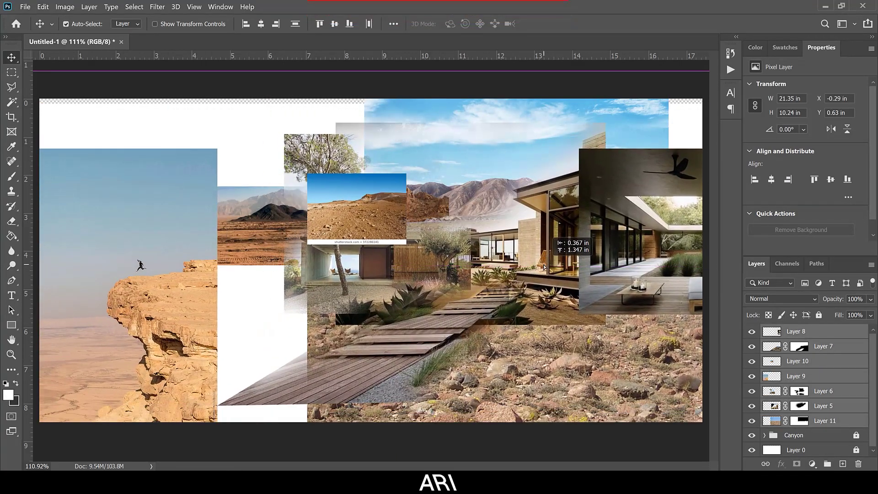
mouse_move(205, 362)
mouse_down()
mouse_move(280, 379)
mouse_move(270, 378)
mouse_up()
click(796, 463)
key(b)
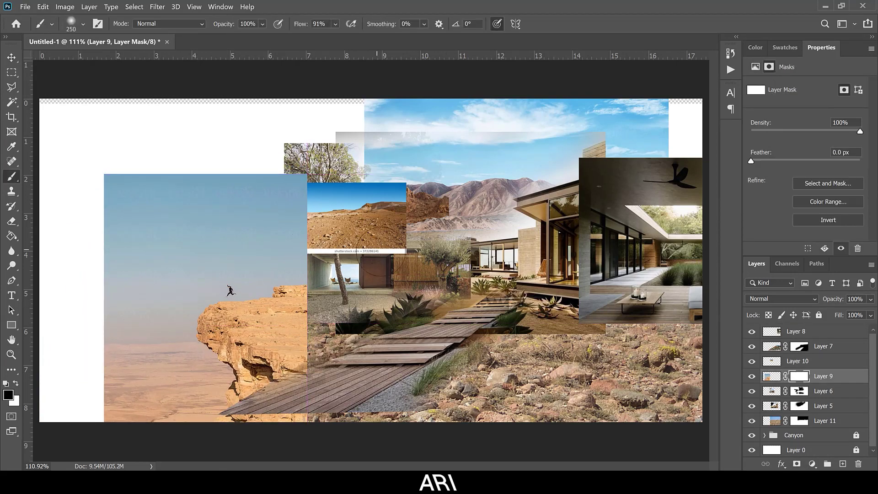
drag(192, 238, 88, 146)
- Enlarge the small desert photo, add a mask and mask out its sky area
drag(336, 321, 335, 322)
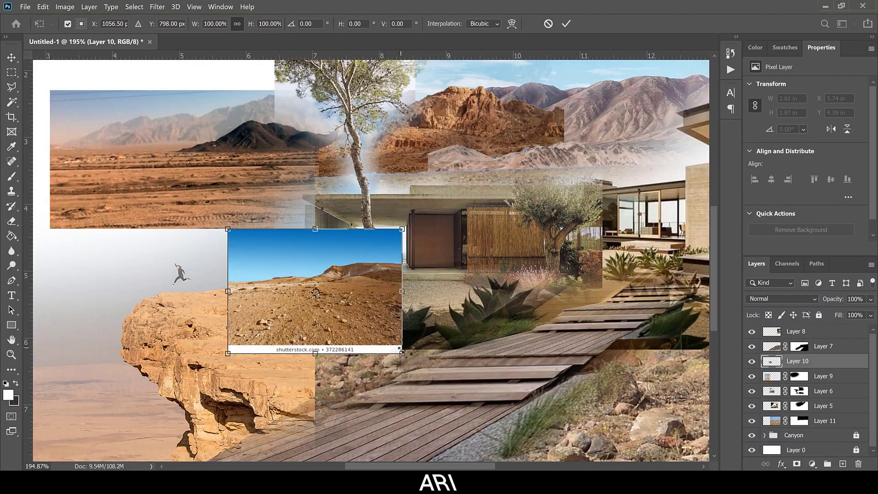
drag(402, 353, 480, 400)
key(Return)
click(797, 463)
key(b)
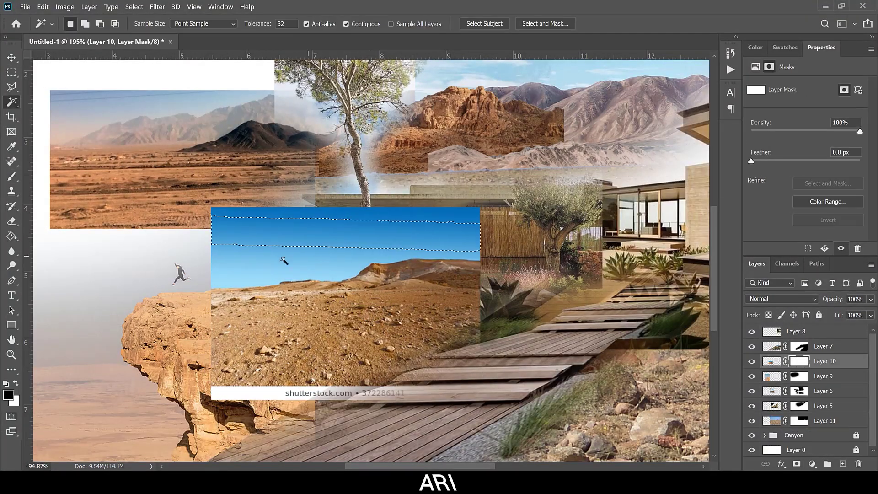
right_click(799, 360)
click(784, 383)
alt+click(797, 464)
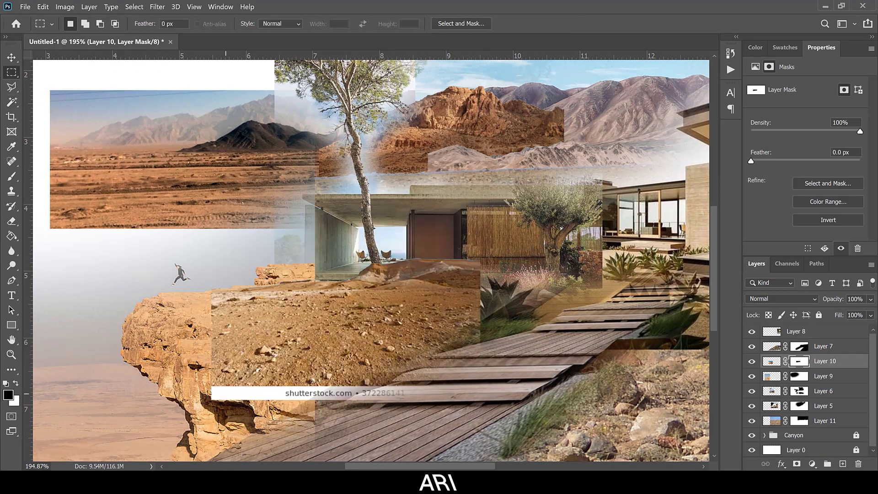
scroll(343, 274, down, 5)
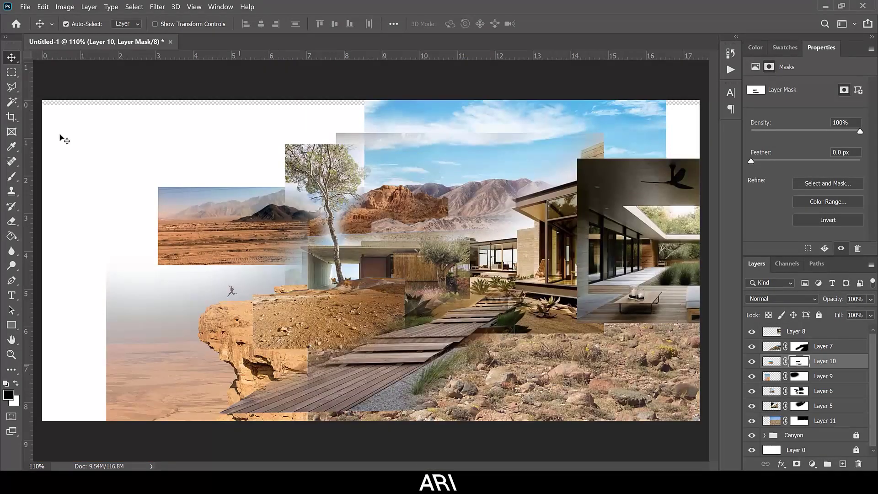
- Flip the boardwalk image horizontally
key(ctrl+t)
right_click(465, 143)
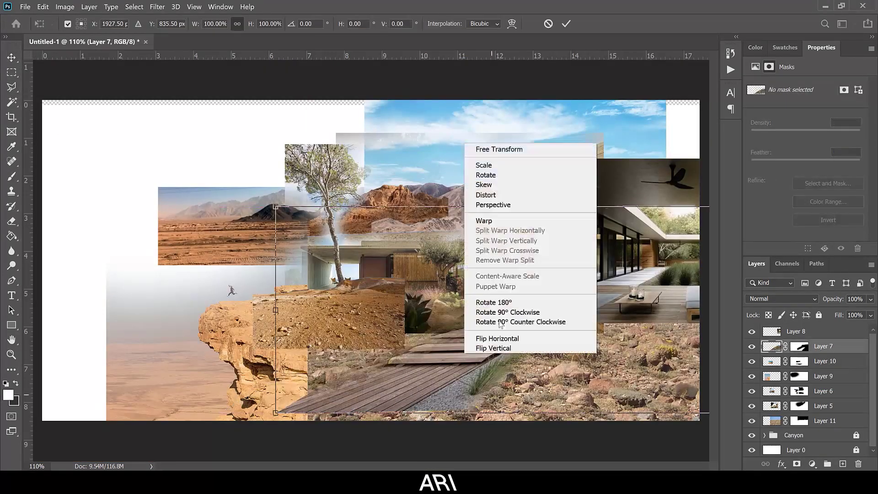
click(497, 338)
key(ctrl+0)
key(Return)
- Push the small desert photo and cliff photo layers below the house images
key(v)
click(302, 302)
key(ctrl+bracketleft)
key(ctrl+bracketleft)
key(ctrl+bracketleft)
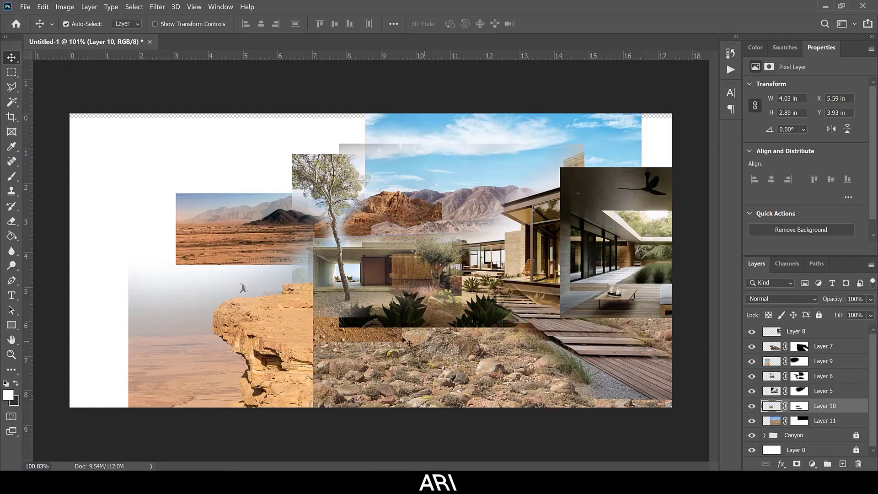
click(262, 287)
key(ctrl+bracketleft)
key(ctrl+bracketleft)
key(ctrl+bracketleft)
key(ctrl+bracketleft)
- Reposition the sky, left desert and red-rock images across the collage
drag(365, 120, 365, 119)
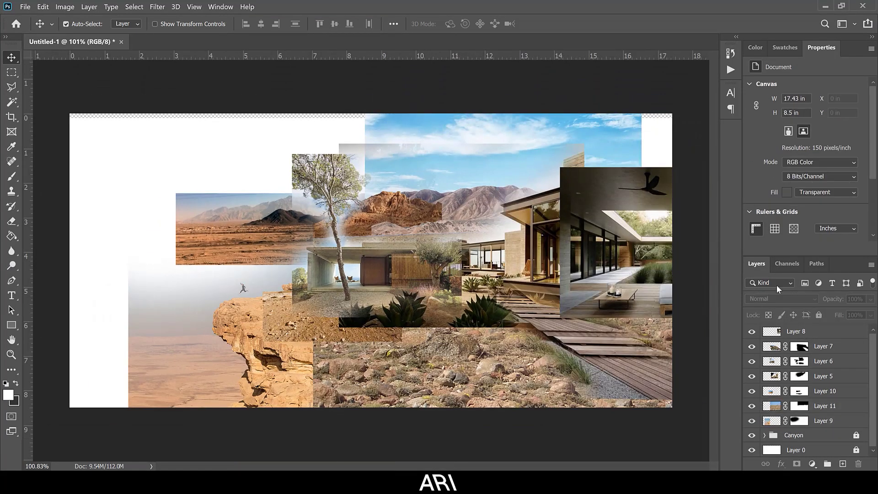
drag(477, 137, 469, 137)
drag(239, 226, 132, 257)
drag(401, 204, 291, 242)
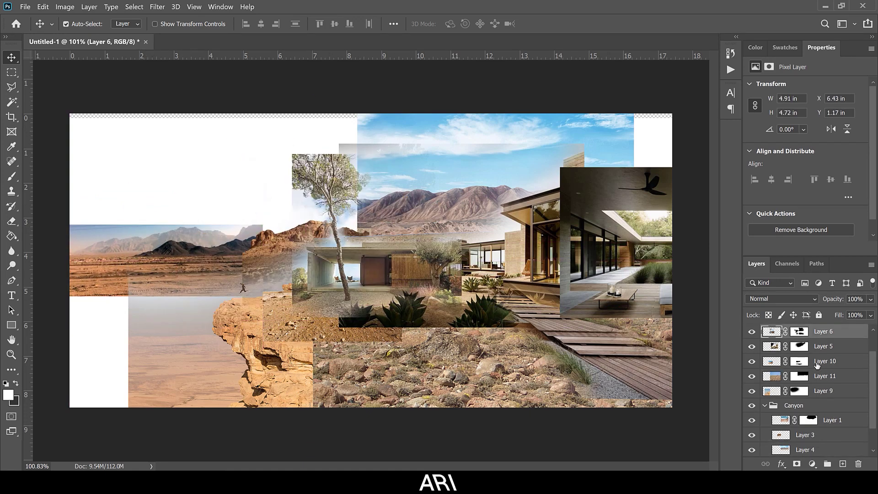
- Group the house layers as House, then readjust the sky and house image positions
key(ctrl+g)
key(Return)
click(751, 331)
drag(510, 197, 391, 204)
drag(557, 208, 573, 223)
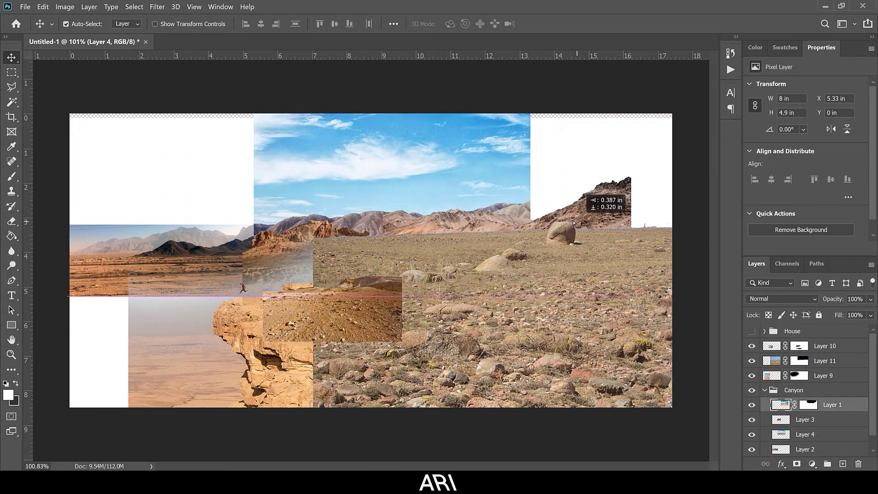
click(751, 330)
drag(473, 222, 440, 215)
- With the house images hidden, duplicate the cliff photo layer and add a mask
drag(160, 256, 92, 260)
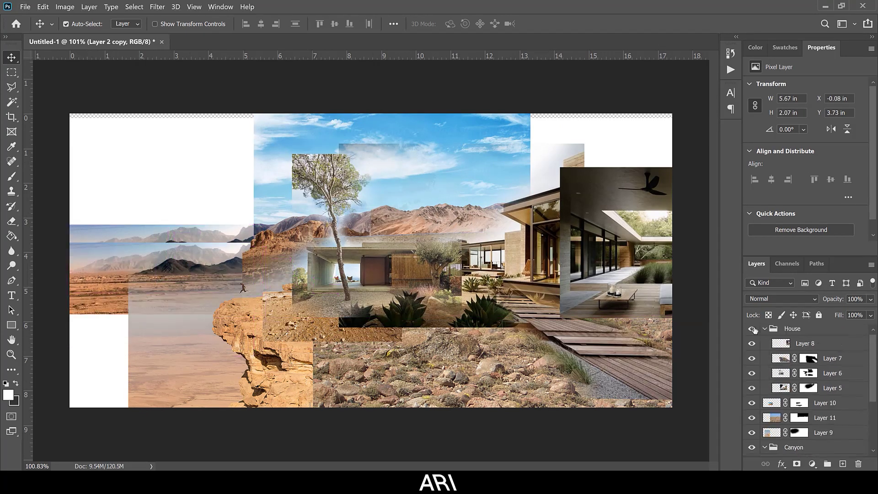
click(751, 331)
key(ctrl+j)
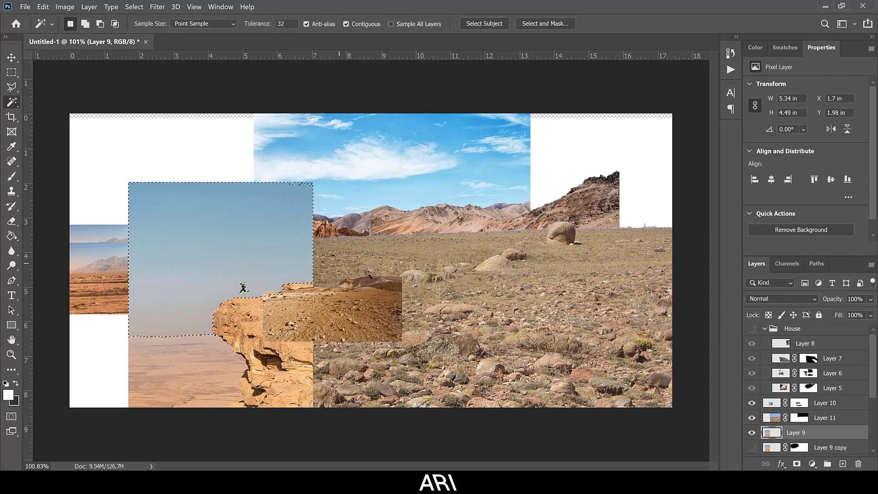
click(796, 463)
key(v)
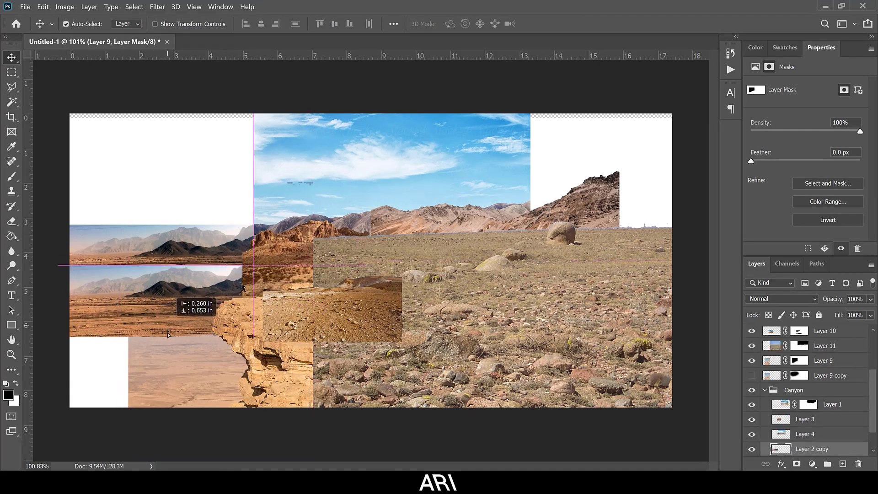
- Enlarge, lower and slightly skew the copied desert image, giving it a layer mask
mouse_move(162, 256)
mouse_down()
mouse_move(162, 208)
mouse_move(105, 214)
mouse_up()
key(Return)
click(797, 464)
key(b)
key(v)
drag(172, 299, 171, 316)
key(ctrl+t)
drag(68, 225, 43, 211)
drag(245, 294, 243, 288)
key(Return)
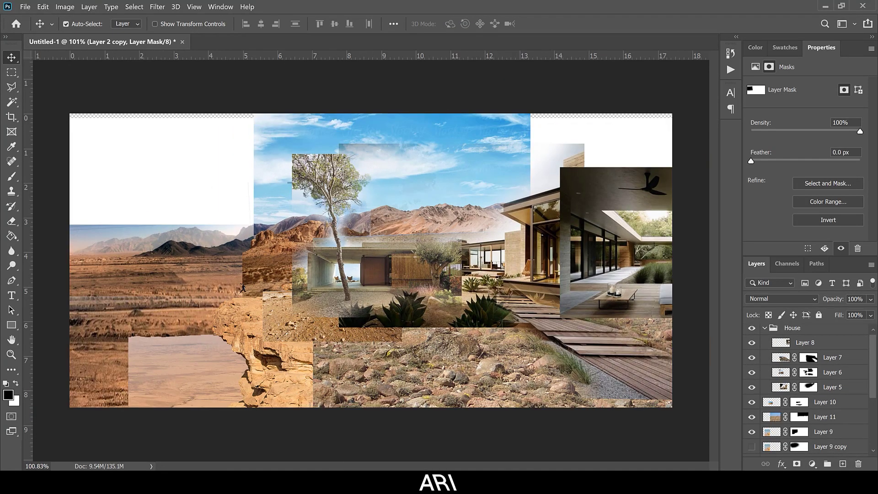
- Paste a new cloudy desert photo at the top-left and hide the original desert layer
scroll(816, 411, down, 2)
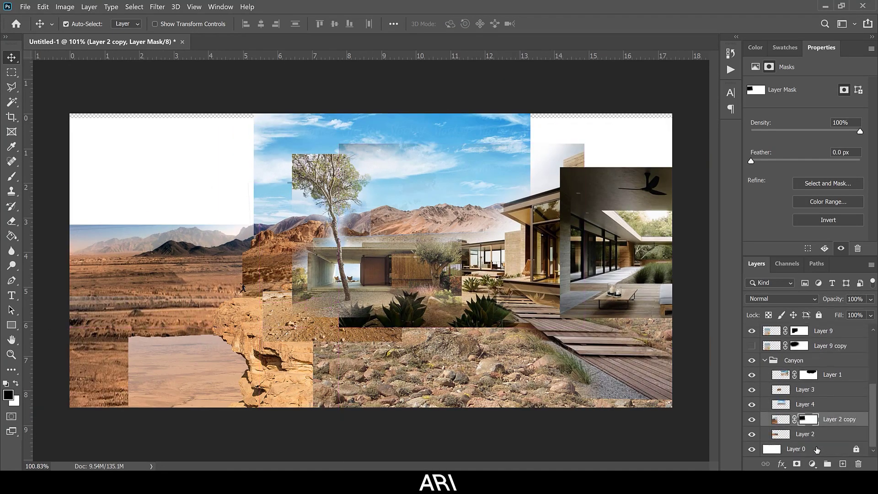
key(ctrl+v)
key(ctrl+t)
drag(215, 137, 201, 72)
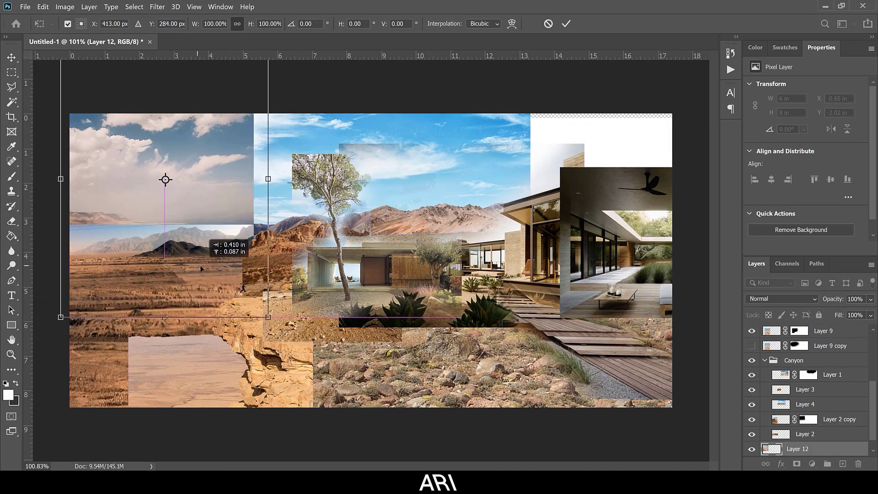
key(Return)
click(804, 434)
click(751, 434)
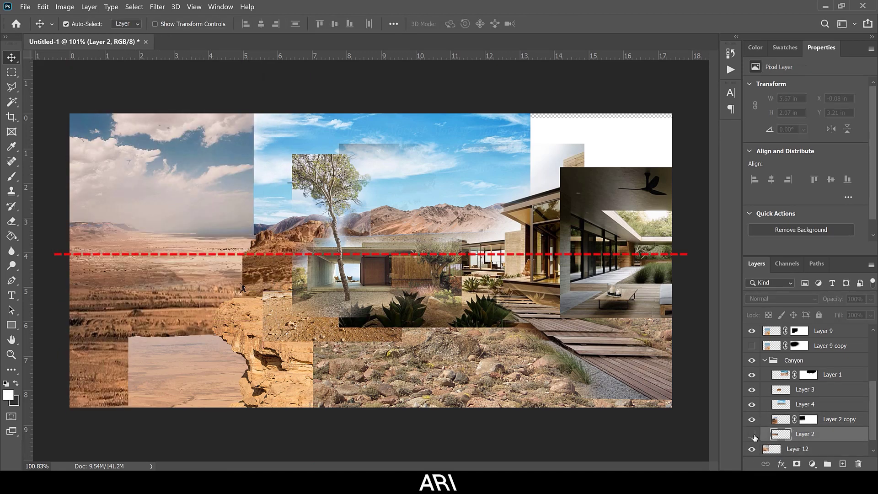
- Enlarge the wide cloudy sky image, flip it horizontally and send it to the bottom
drag(201, 189, 597, 171)
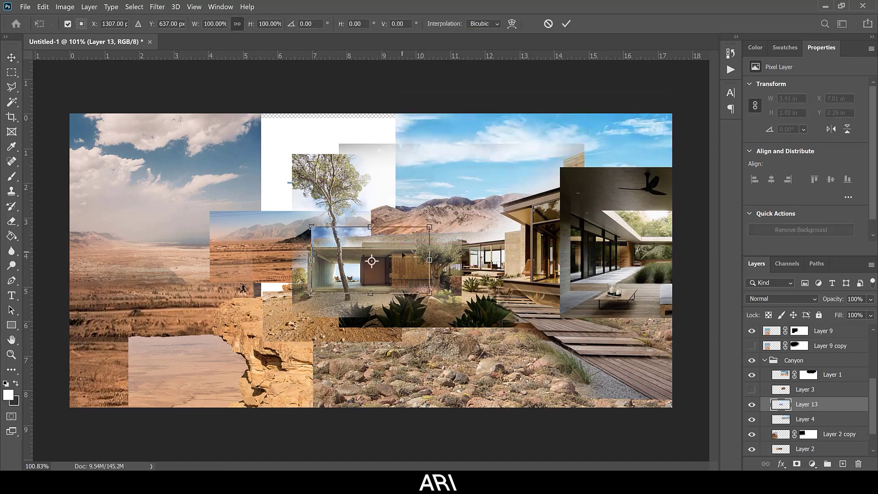
drag(512, 329, 237, 196)
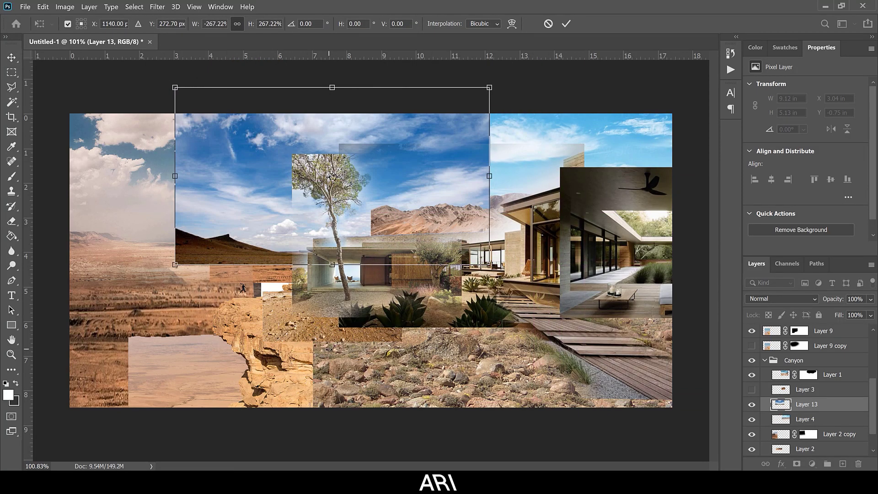
right_click(239, 202)
click(262, 396)
key(Return)
key(ctrl+shift+bracketleft)
mouse_move(515, 109)
mouse_down()
mouse_move(551, 118)
mouse_move(515, 111)
mouse_up()
drag(256, 302, 329, 256)
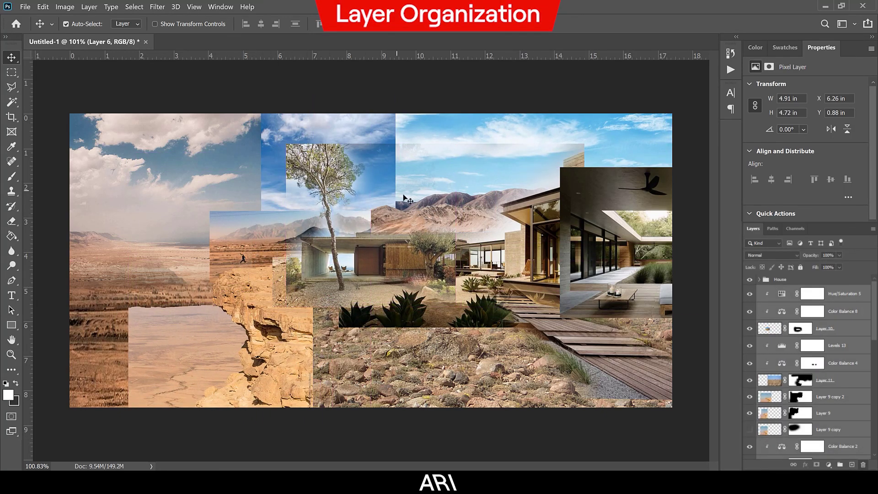
- Group the selected layers into a new group and rename it
key(ctrl+g)
click(759, 290)
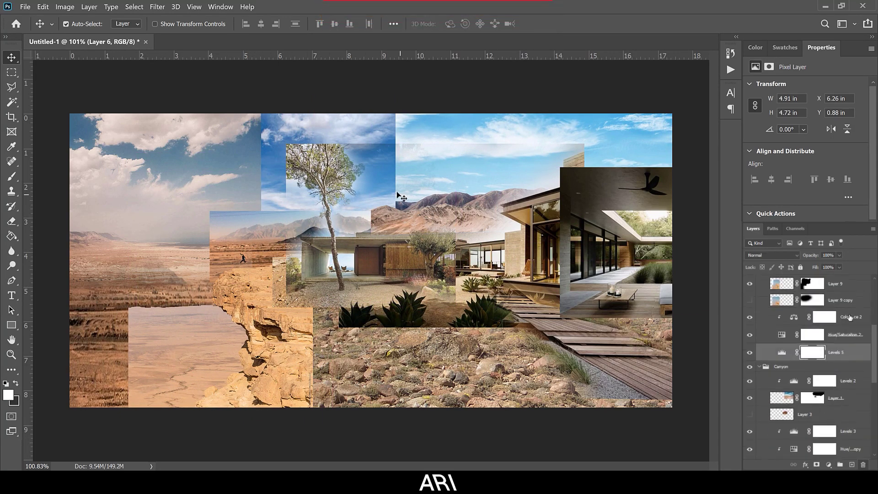
click(823, 352)
click(759, 290)
double_click(781, 290)
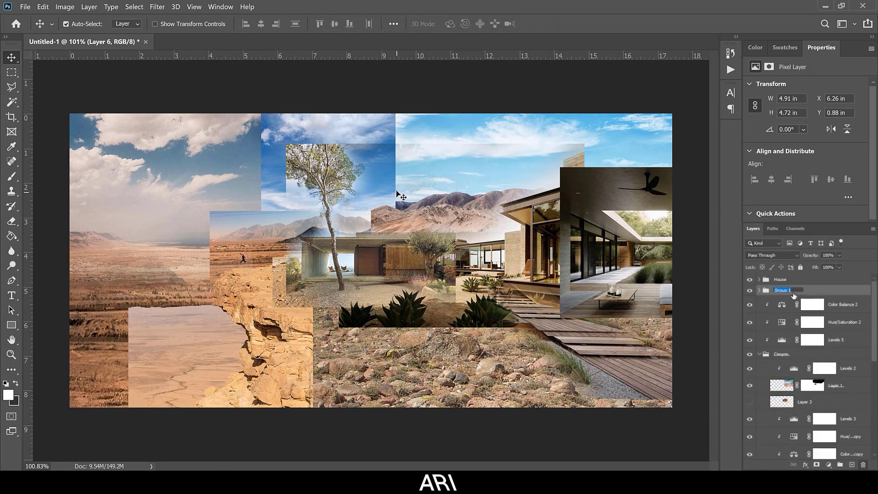
- Give the House group a violet label and the Canyon group a blue label
right_click(814, 290)
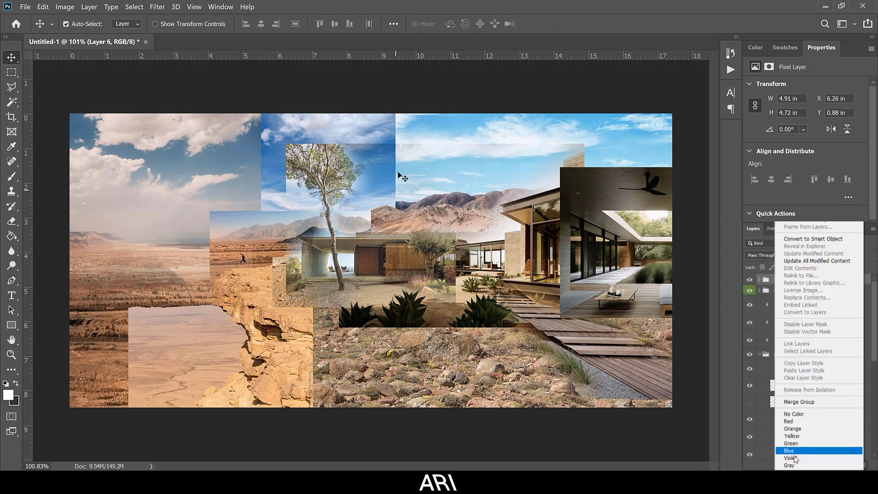
click(818, 457)
right_click(777, 354)
click(799, 450)
click(760, 355)
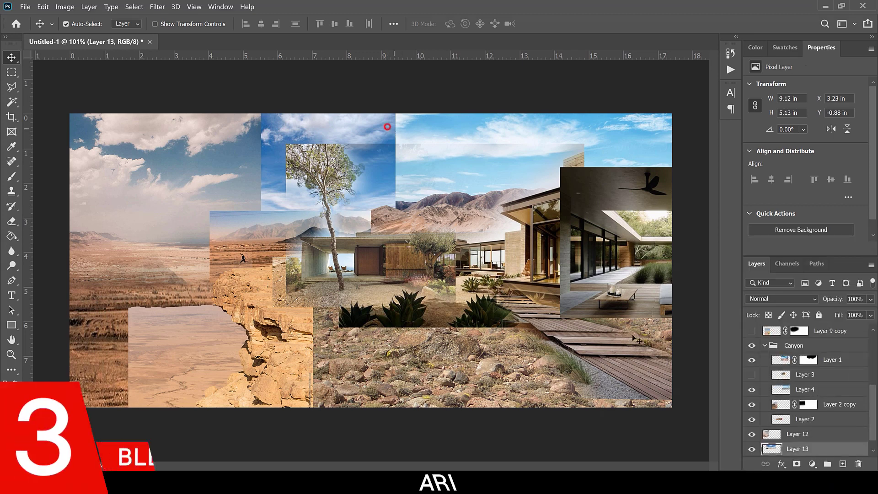
- Clip Color Balance (less red, more yellow) and Hue/Saturation (Lightness +17) to Layer 13, shifting it ~1.9 in right
click(828, 464)
click(825, 369)
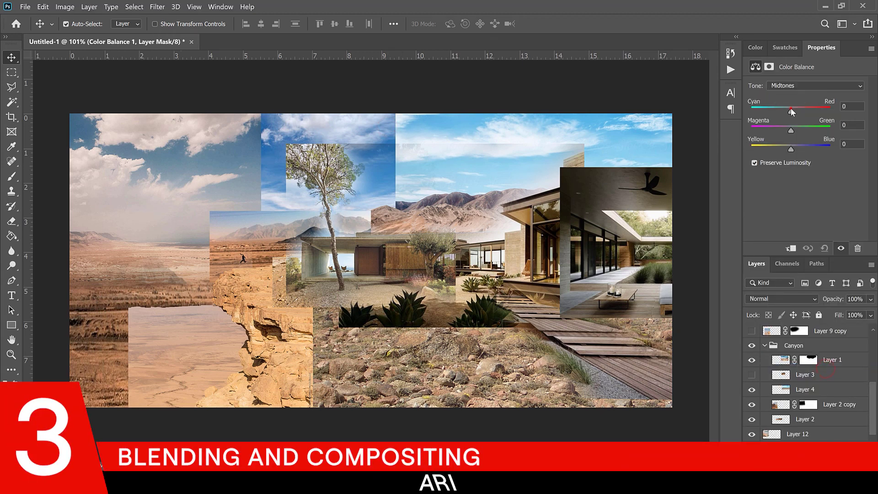
drag(800, 110, 798, 110)
mouse_move(791, 149)
mouse_down()
mouse_move(767, 148)
mouse_move(792, 132)
mouse_up()
click(811, 464)
click(834, 363)
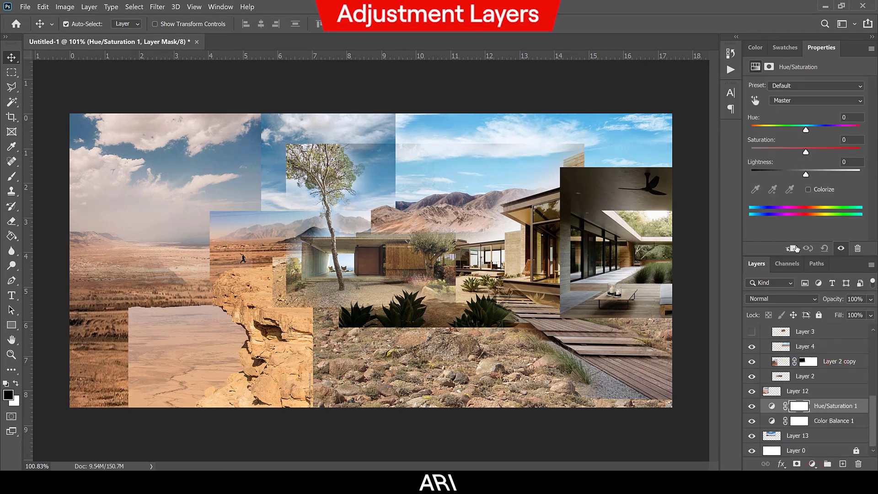
click(772, 421)
click(787, 409)
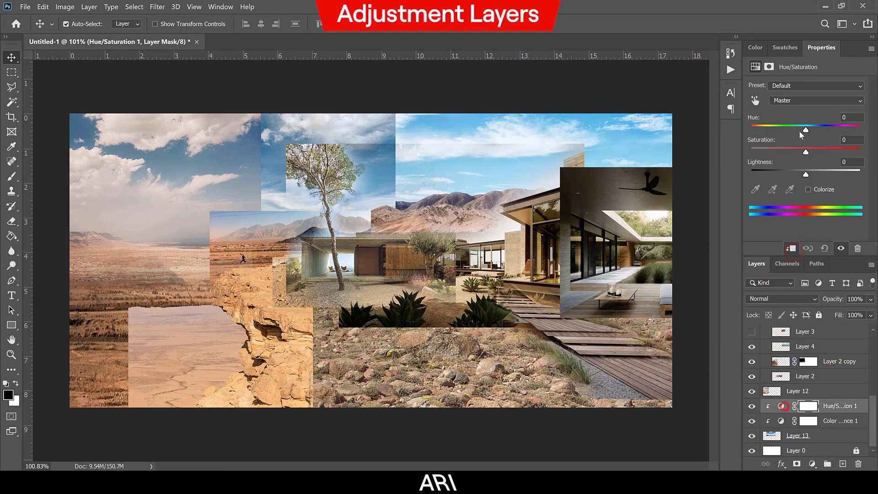
drag(805, 130, 796, 152)
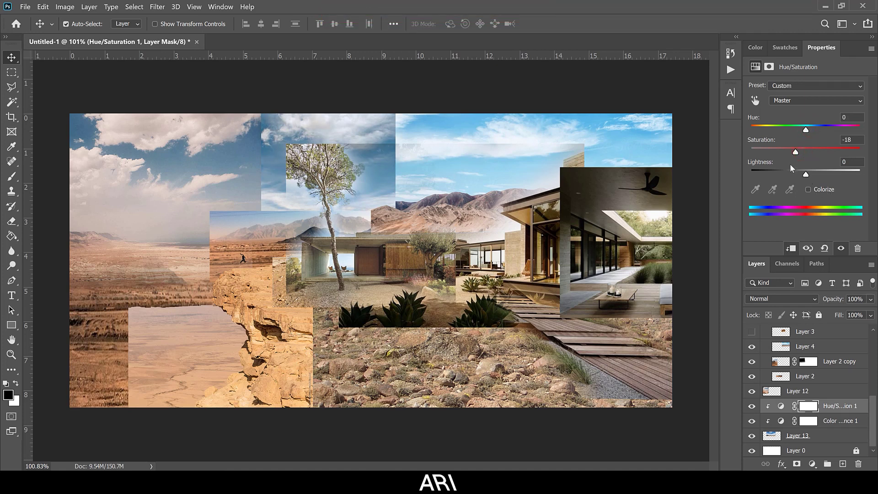
click(814, 175)
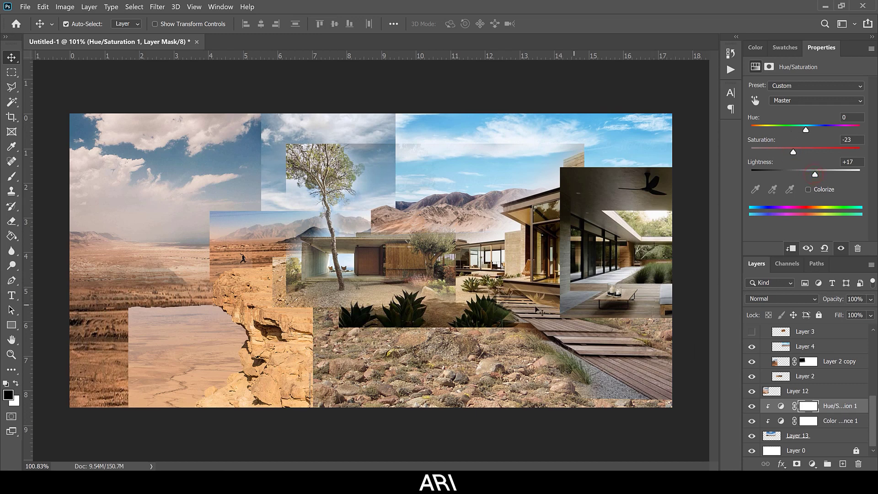
click(214, 168)
drag(357, 138, 385, 148)
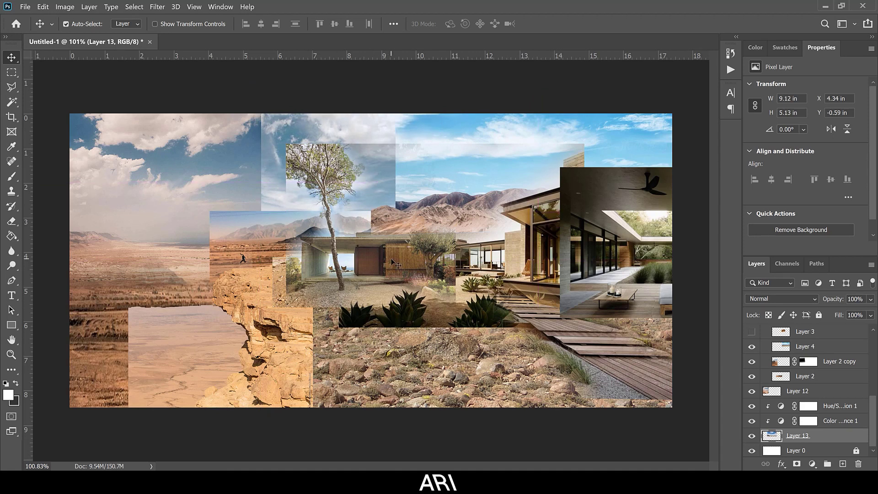
- Mask Layer 12 and paint black to hide its sky near the tree
click(198, 160)
click(796, 464)
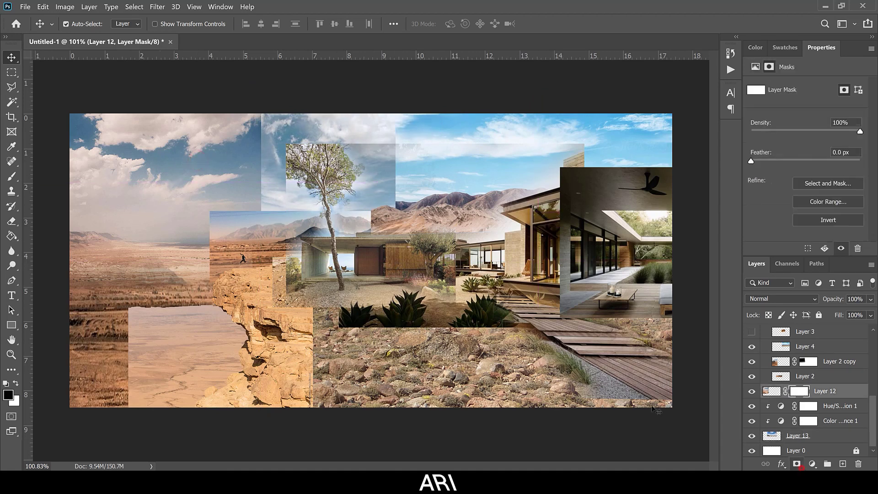
key(b)
key(x)
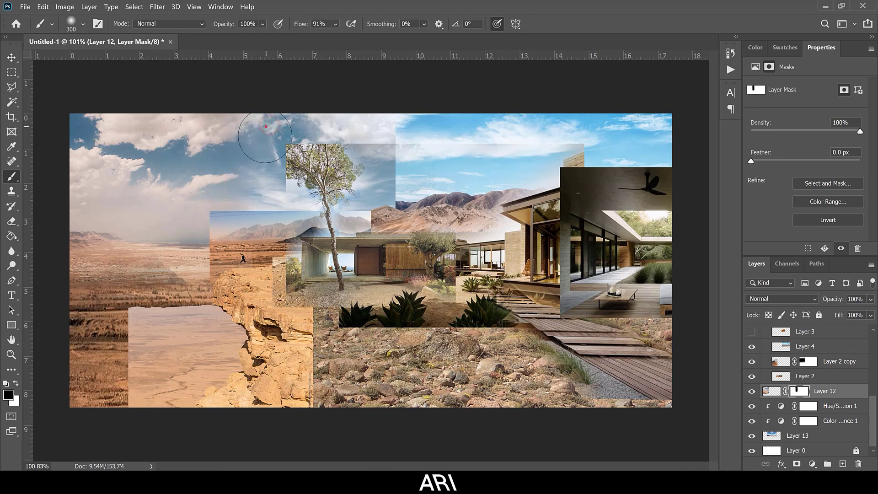
drag(274, 159, 267, 187)
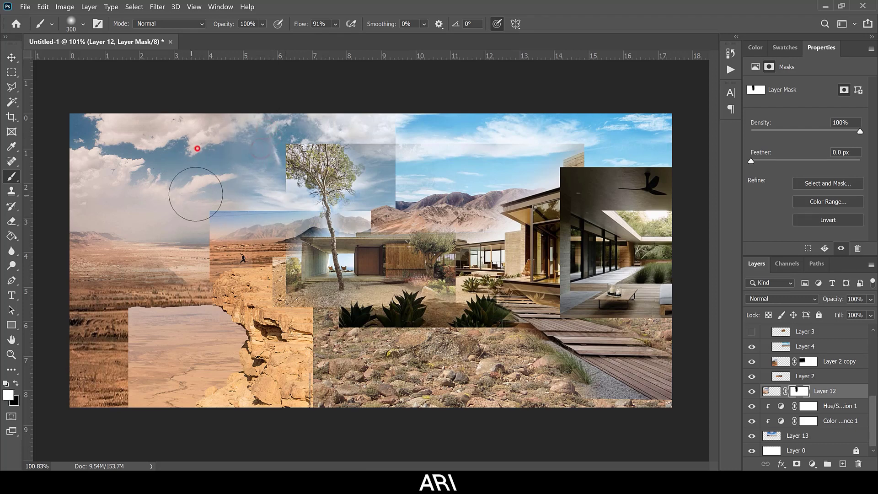
- Move the Layer 4 sky piece right to X 9.46 in, Y -0.48 in
click(5, 57)
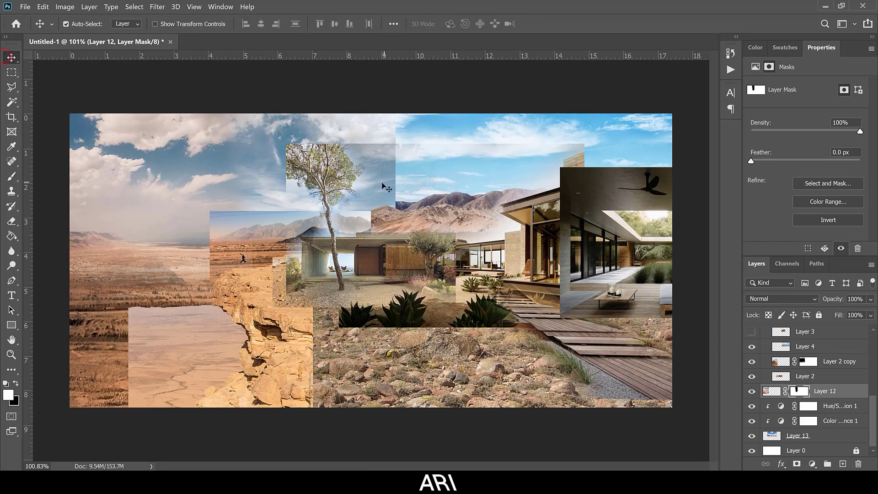
drag(486, 131, 594, 144)
drag(663, 169, 601, 164)
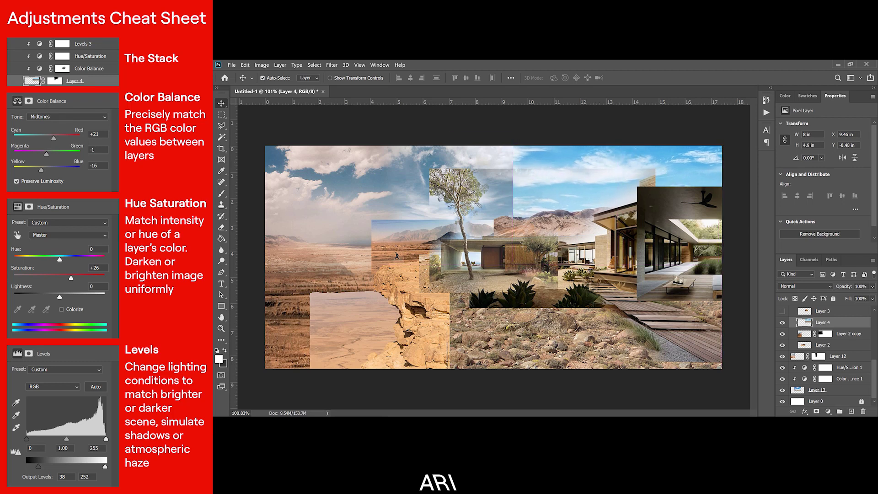
- Add a mask to Layer 4 and paint out its top-right sky strip
click(816, 411)
key(x)
drag(674, 158, 671, 151)
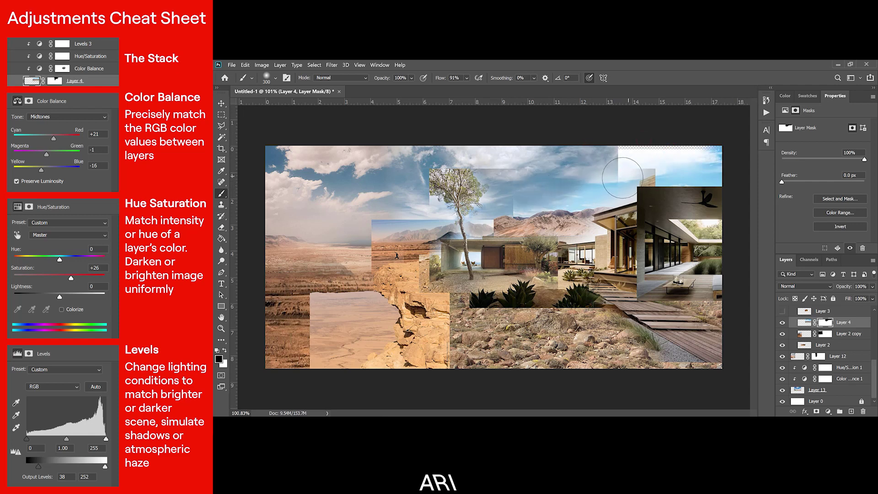
drag(622, 178, 695, 156)
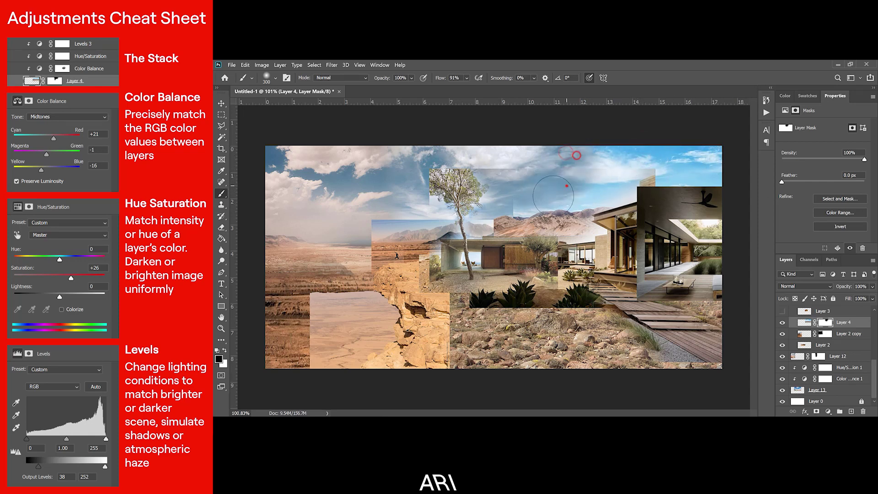
- Duplicate the Color Balance and Hue/Saturation adjustments above Layer 4 and clip them to it
click(827, 411)
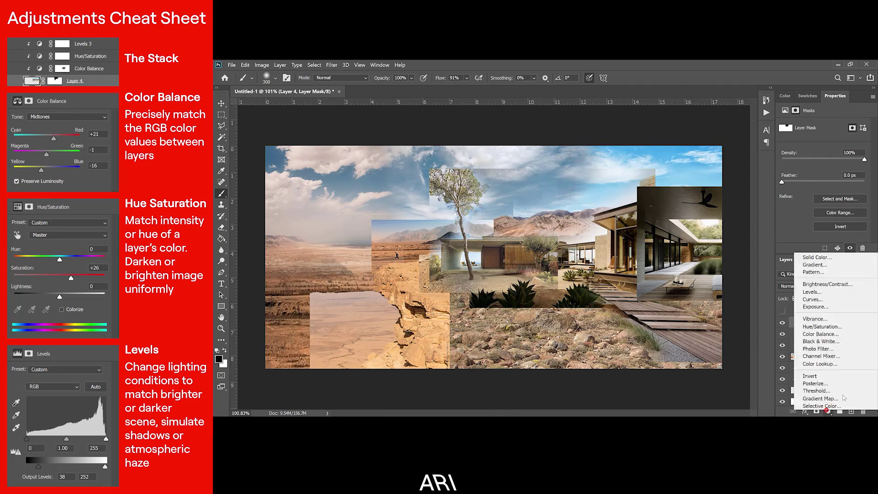
click(788, 389)
drag(822, 389, 820, 345)
click(804, 322)
click(810, 248)
click(809, 322)
click(811, 248)
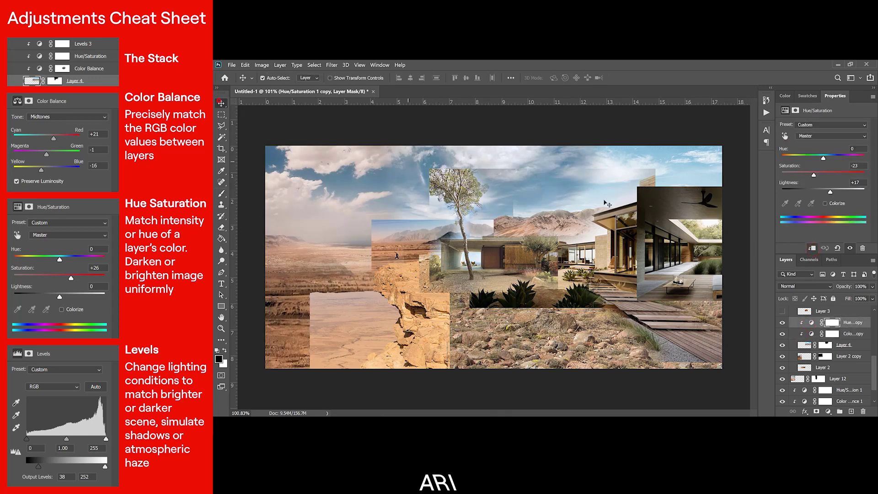
- Grade Layer 4 with Lightness -13 and midtones +45, -17, -73, then shift the house pieces left
click(690, 167)
click(813, 323)
drag(823, 191, 818, 193)
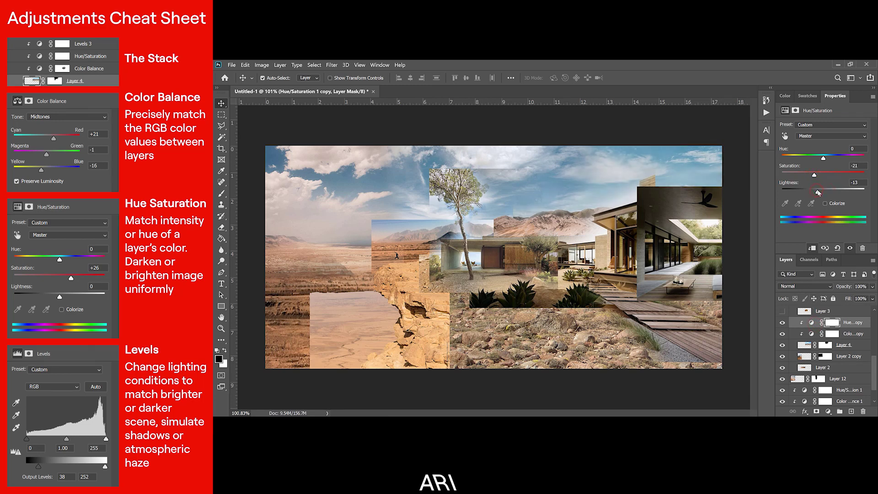
click(811, 334)
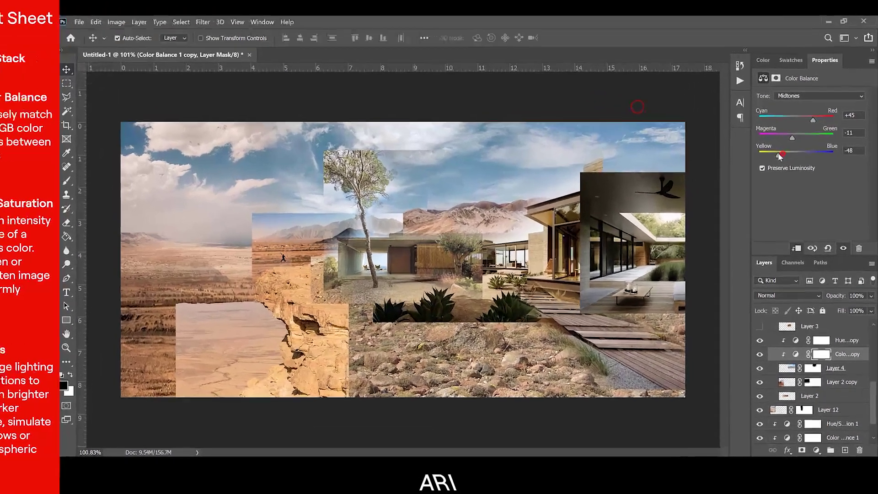
drag(803, 172, 797, 172)
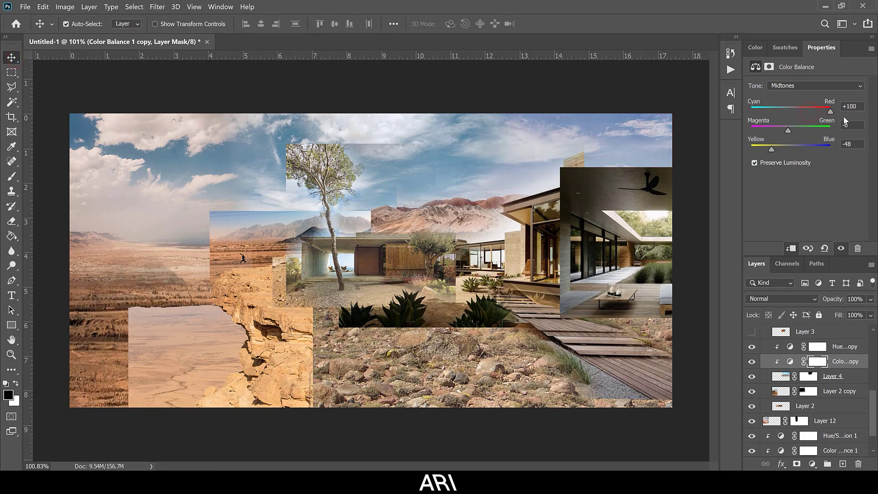
key(ctrl+z)
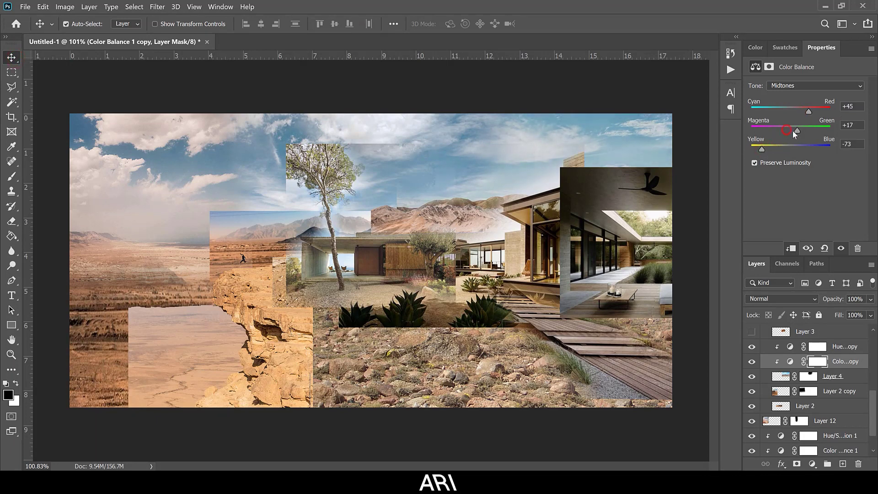
drag(788, 129, 783, 128)
drag(257, 131, 594, 268)
right_click(568, 216)
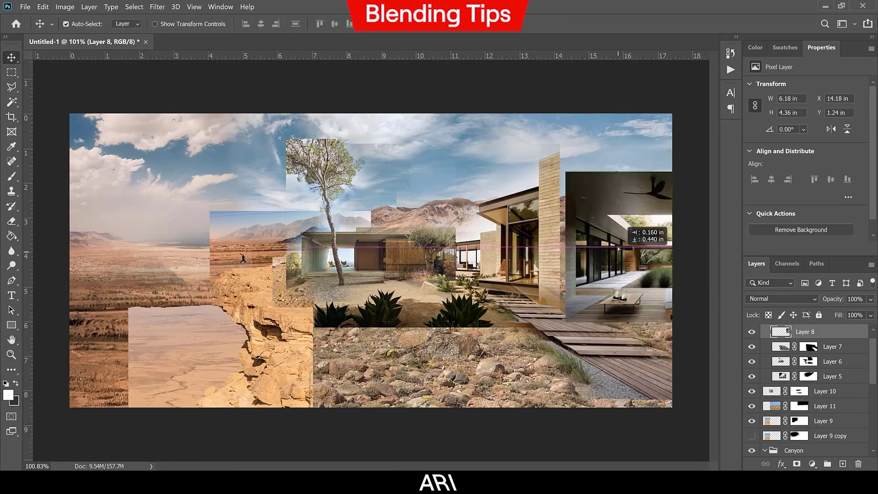
- Move the tree layer (Layer 6), another collage piece and the Layer 1 mountain piece into place
mouse_move(338, 265)
mouse_down()
mouse_move(327, 262)
mouse_move(630, 228)
mouse_up()
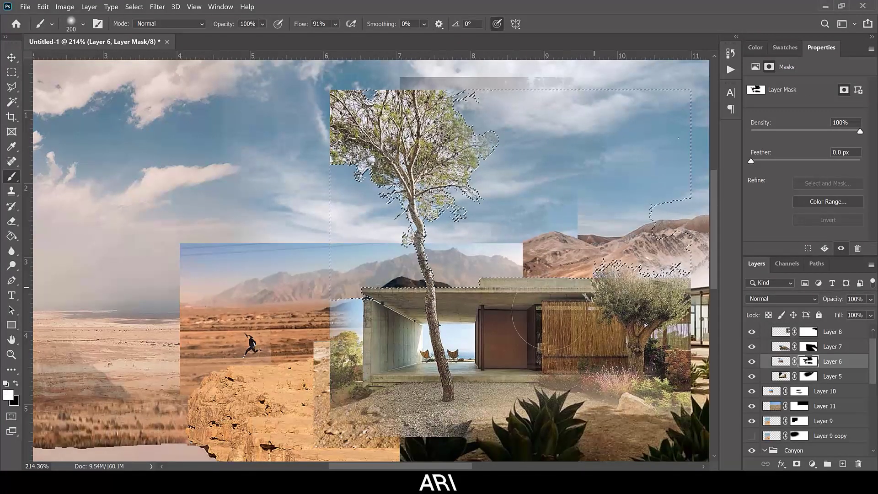
key(l)
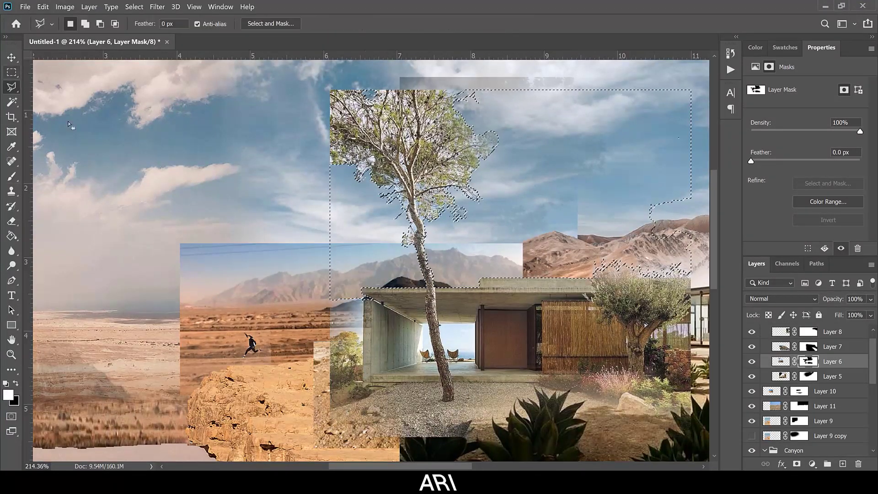
key(ctrl+2)
scroll(424, 328, up, 3)
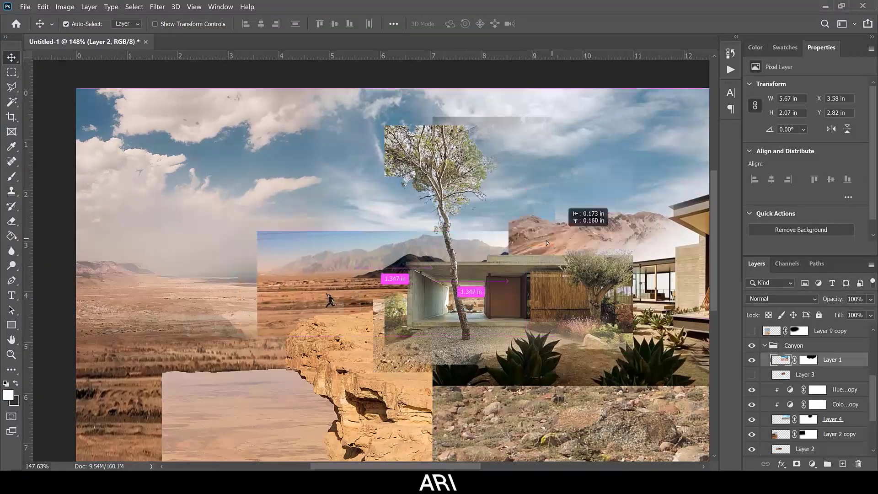
drag(546, 240, 457, 238)
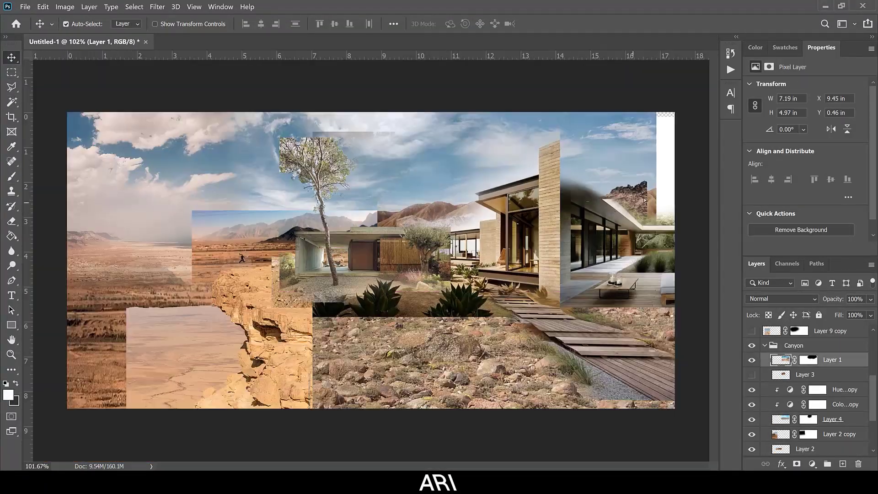
drag(645, 200, 686, 158)
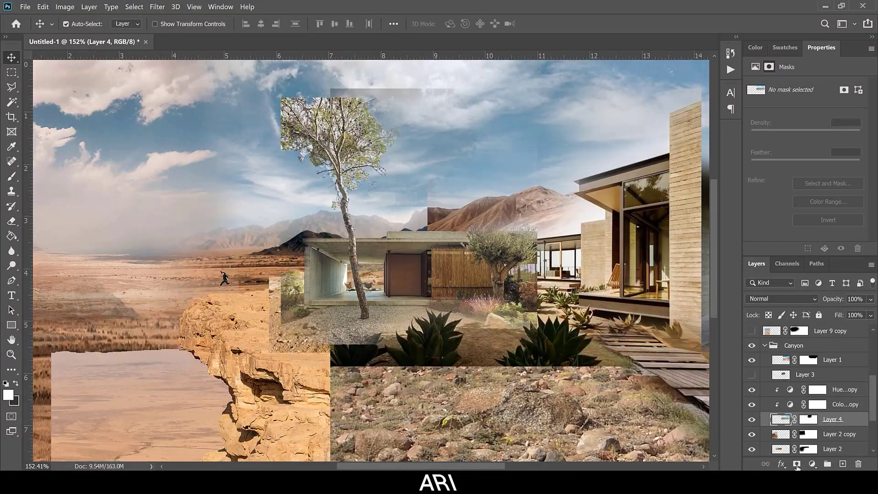
key(b)
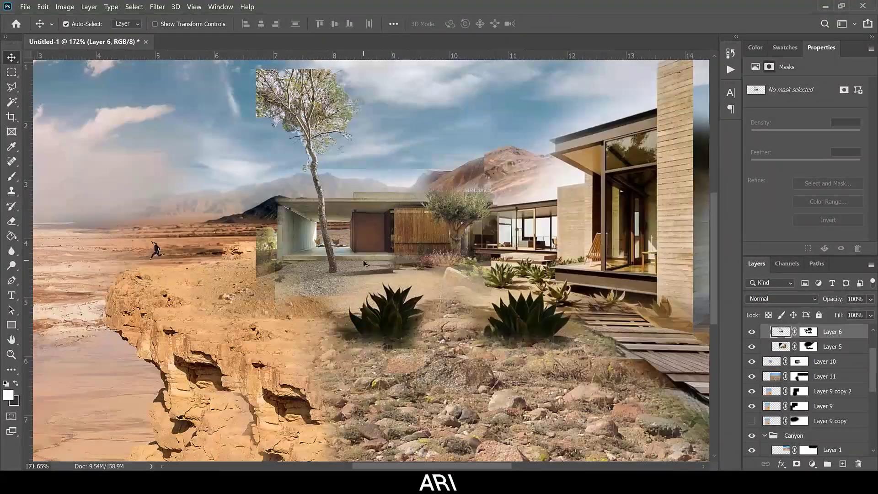
- Select the sky with Color Range and paint Layer 6's mask to reveal more upper branches
click(134, 7)
click(146, 161)
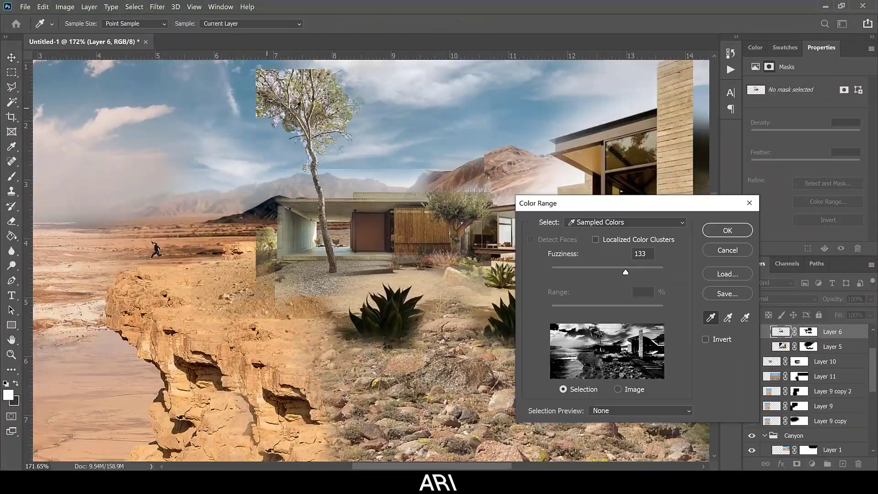
scroll(280, 104, up, 5)
click(287, 116)
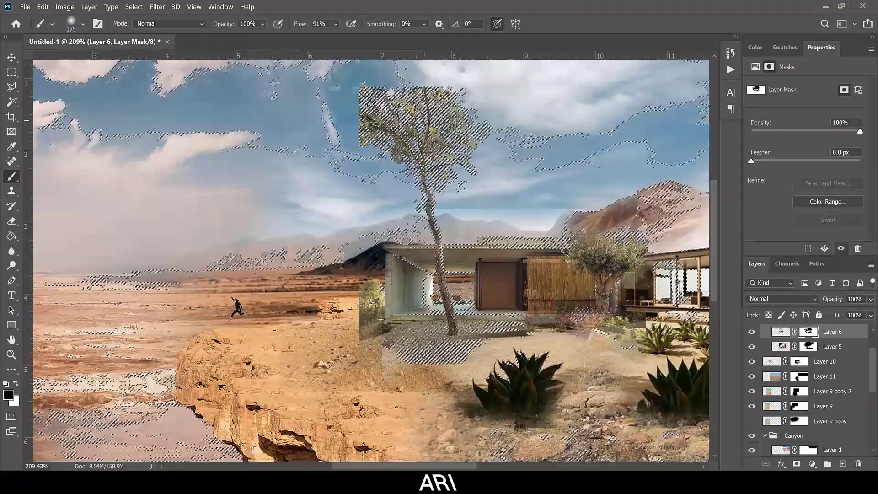
drag(432, 99, 380, 69)
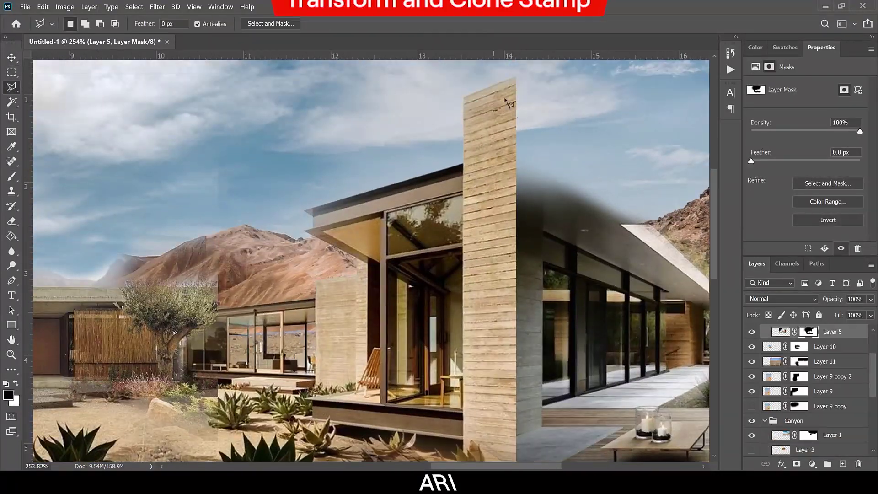
- Flip the copied pillar horizontally and skew it into an angled corner side face
click(464, 96)
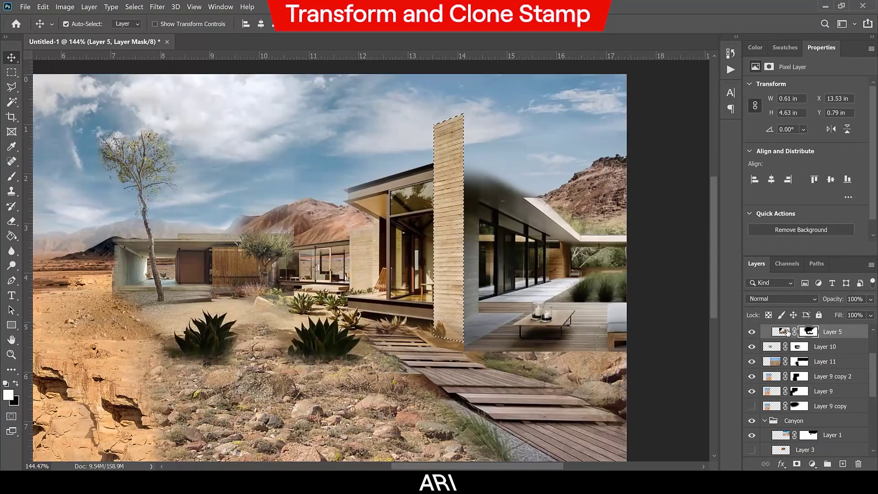
key(ctrl+t)
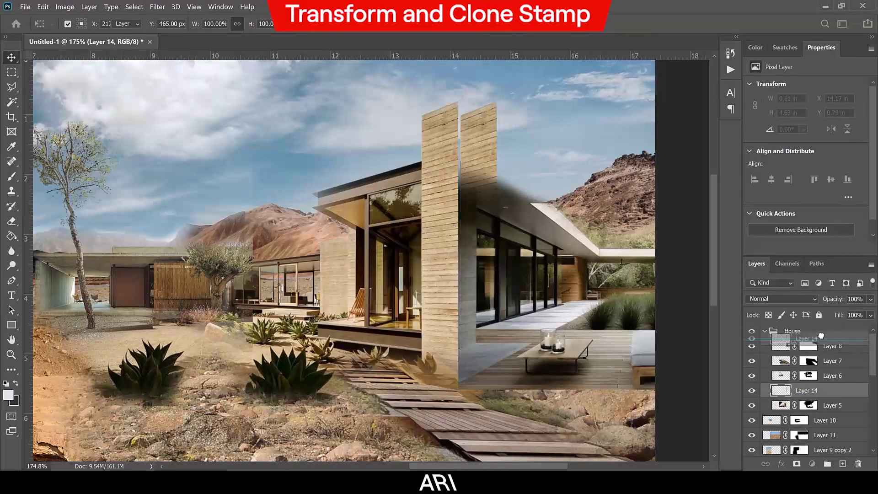
right_click(486, 191)
click(521, 386)
right_click(488, 221)
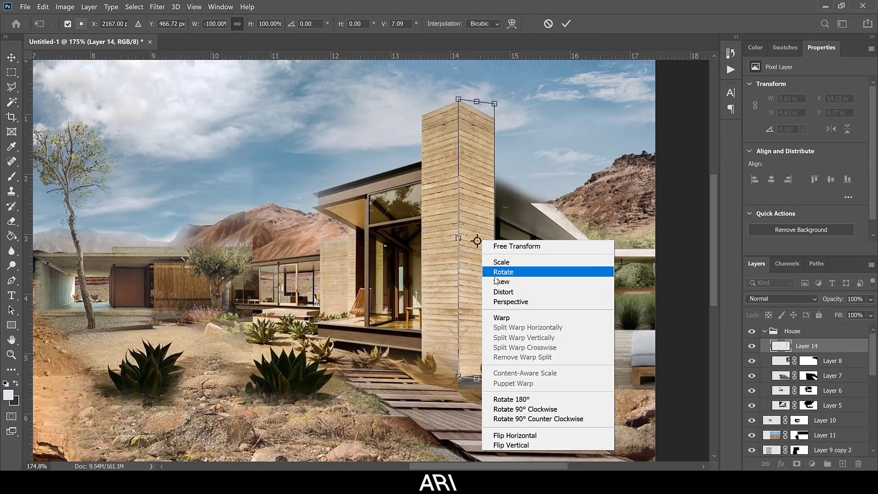
click(509, 262)
drag(495, 376, 483, 372)
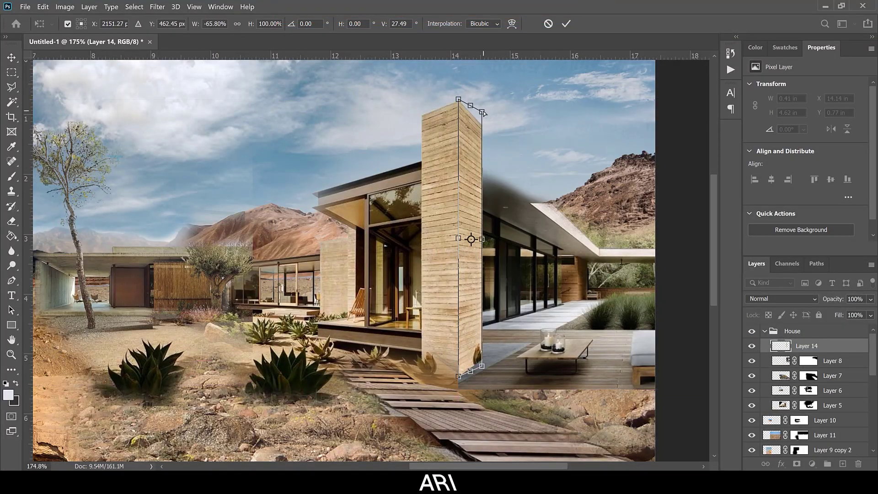
drag(483, 116, 483, 120)
scroll(475, 99, up, 5)
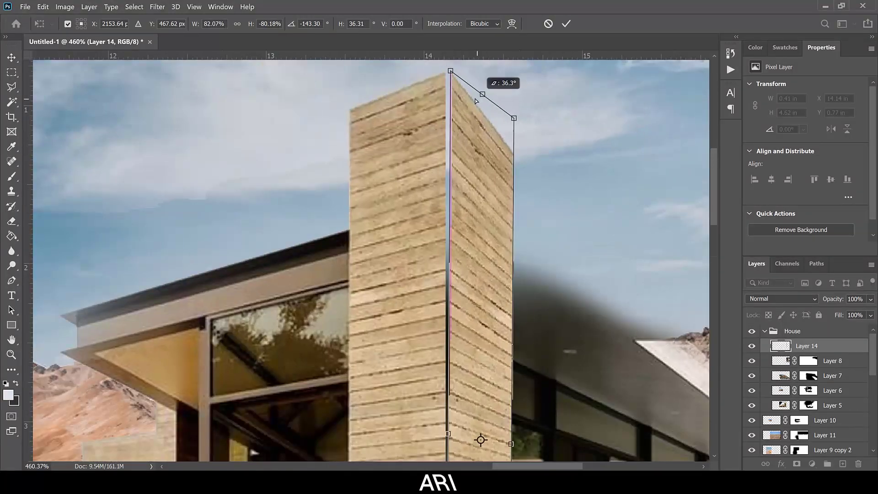
scroll(475, 100, down, 6)
key(Return)
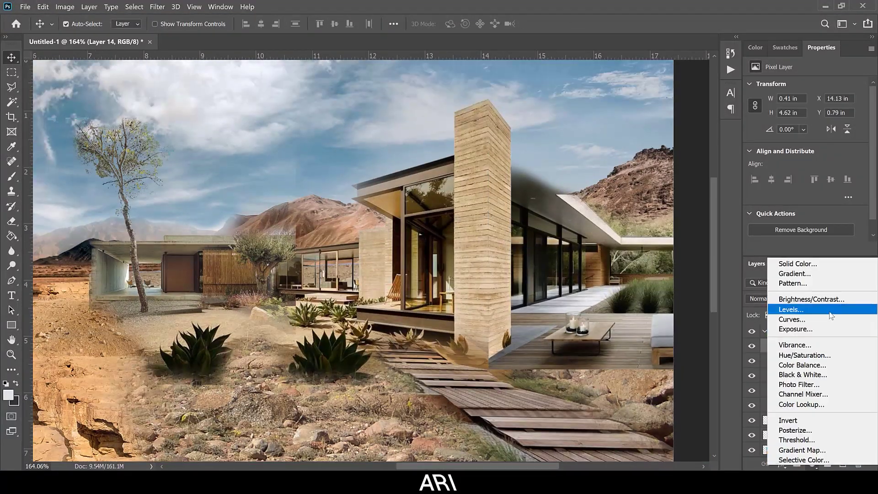
- Darken the pillar's side face with clipped Levels and Exposure adjustments
click(791, 310)
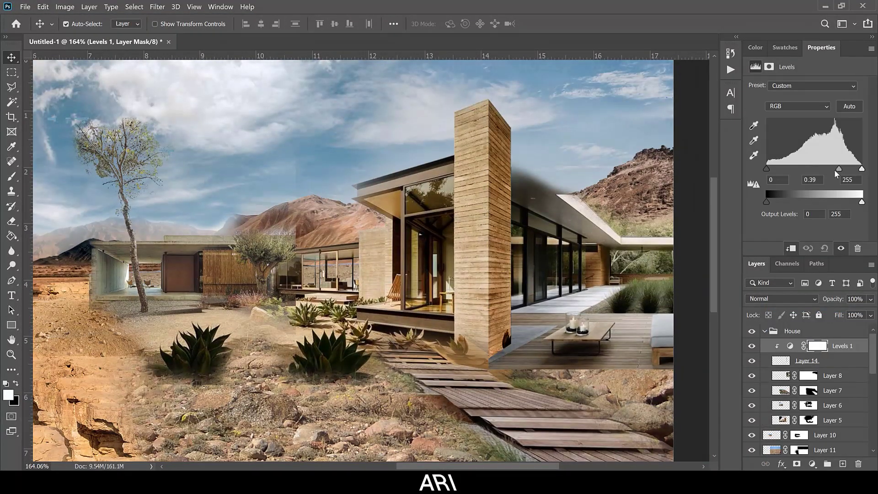
click(795, 329)
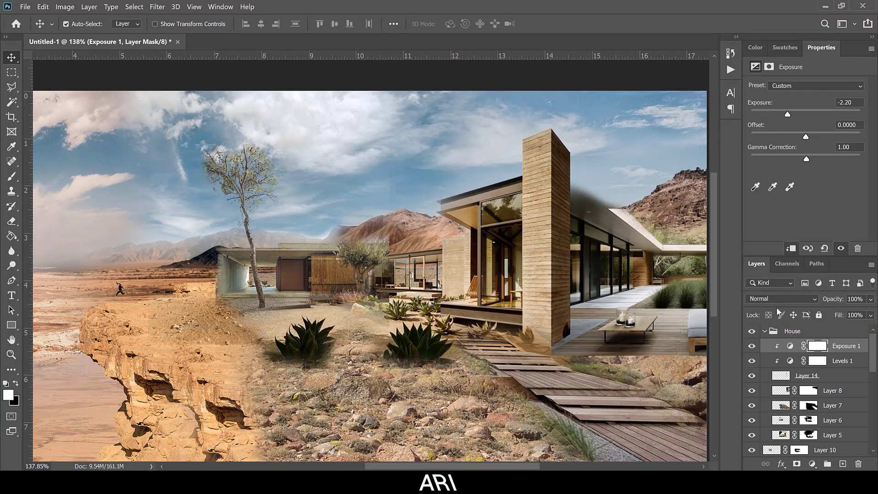
click(841, 360)
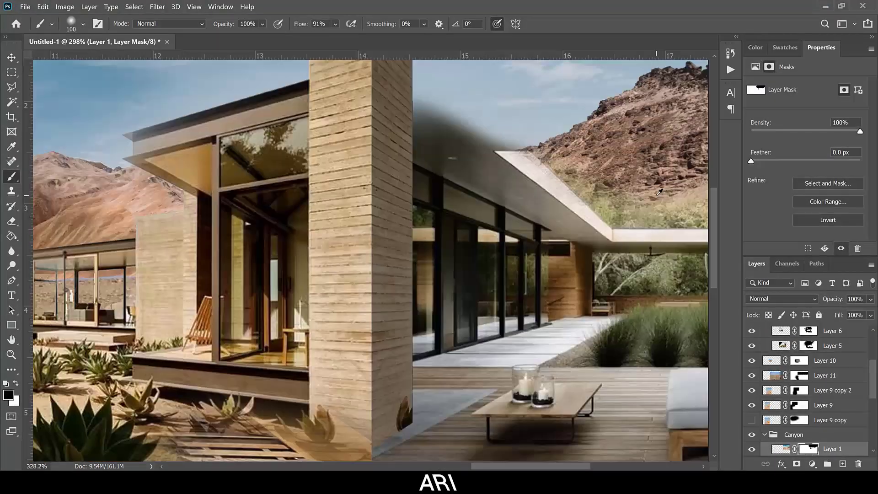
scroll(578, 291, up, 3)
- Stretch and skew the copied roof strip along the roofline to meet the pillar
key(ctrl+t)
drag(476, 193, 403, 125)
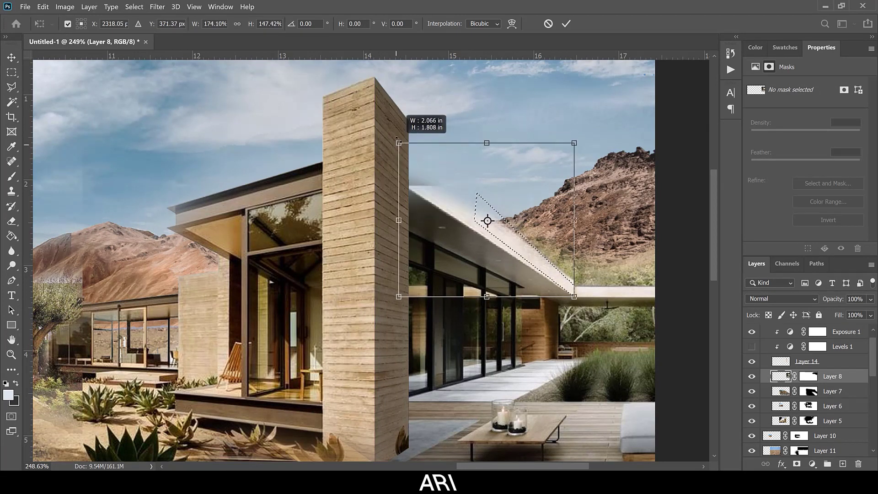
mouse_move(573, 144)
mouse_down()
mouse_move(545, 144)
mouse_move(553, 186)
mouse_up()
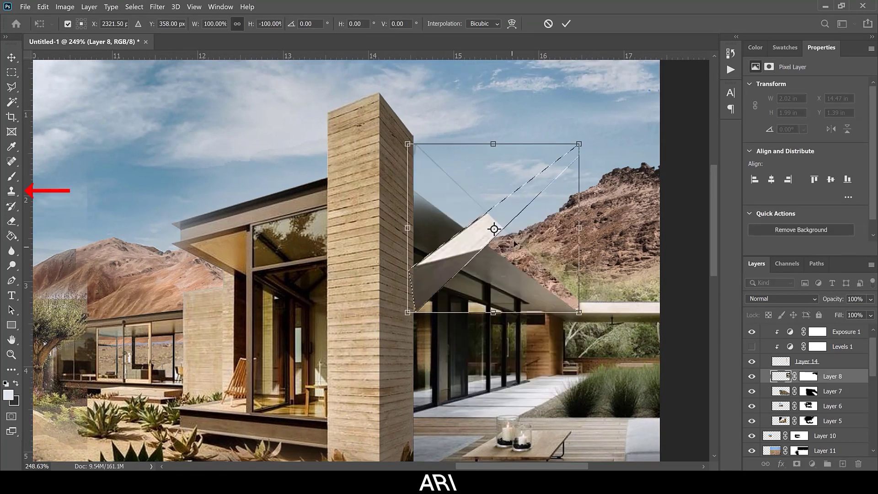
drag(534, 255, 545, 261)
drag(404, 152, 358, 141)
drag(589, 306, 585, 306)
drag(572, 135, 539, 134)
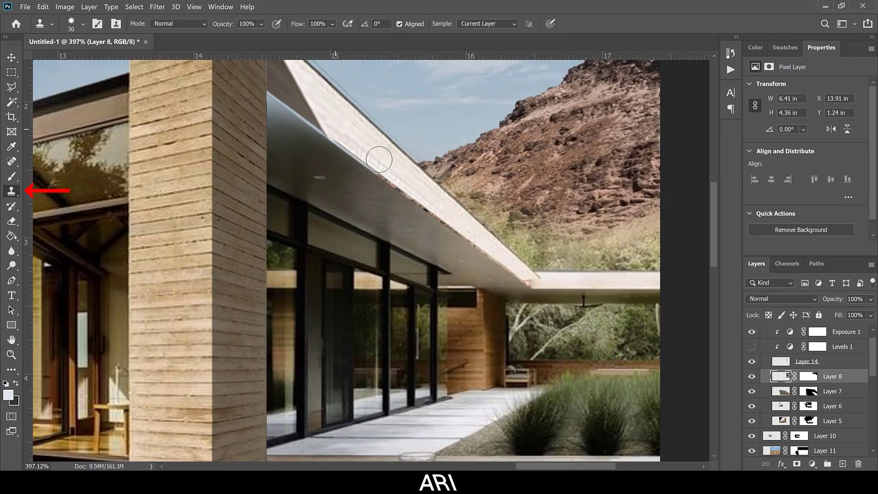
key(ctrl+0)
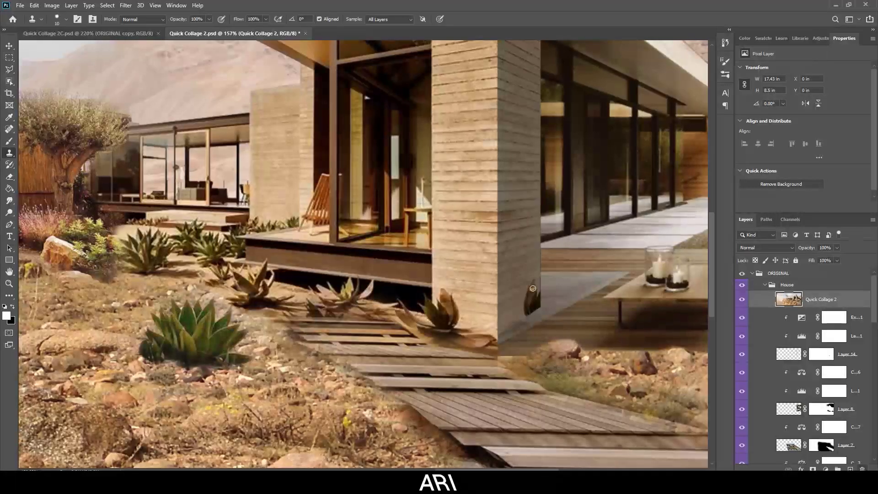
scroll(532, 288, up, 3)
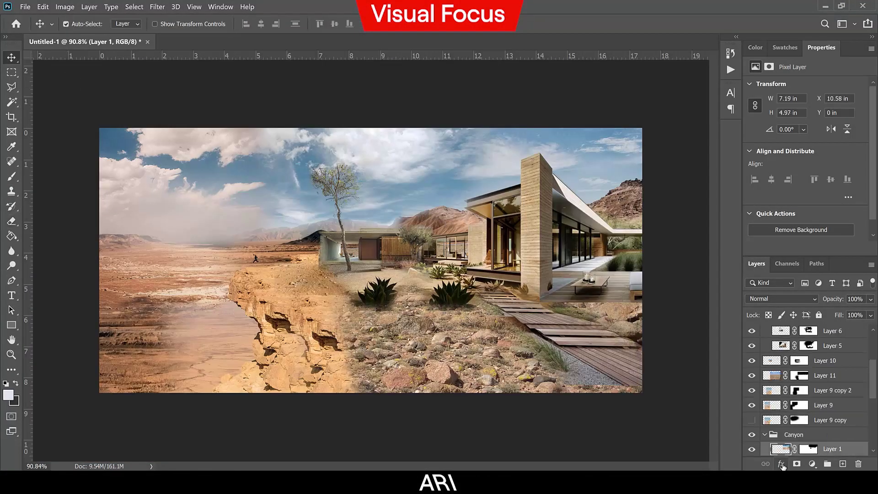
- Raise Levels 2's output black on the canyon and add a Levels layer above Layer 12
click(847, 368)
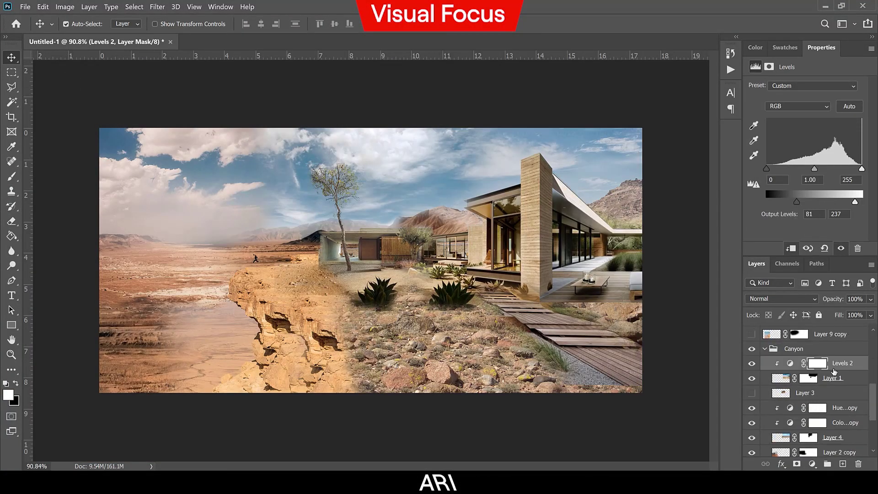
scroll(814, 389, down, 2)
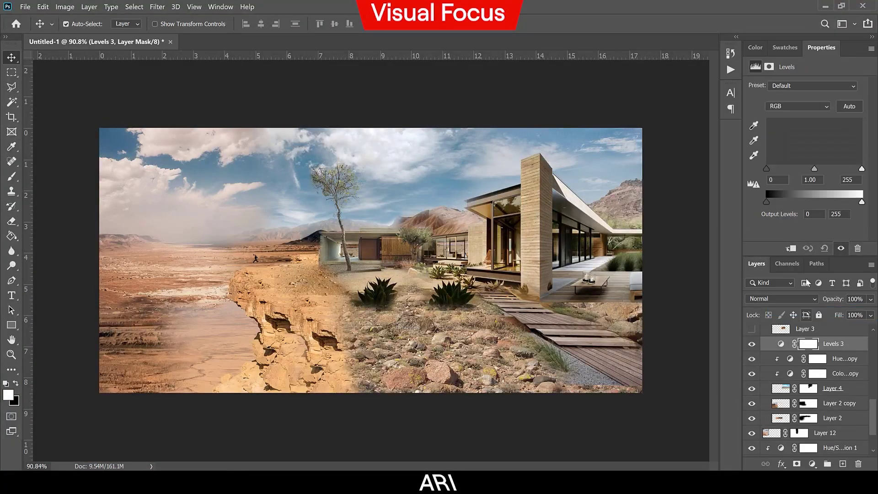
drag(766, 201, 780, 201)
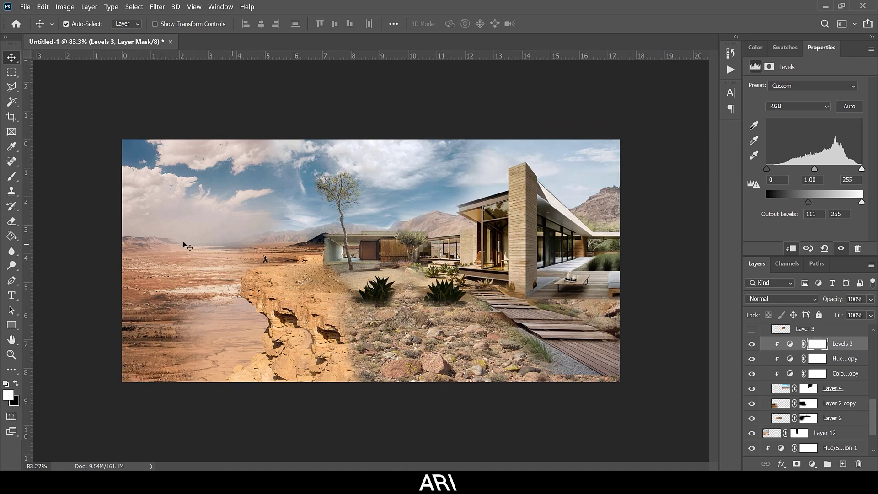
click(140, 190)
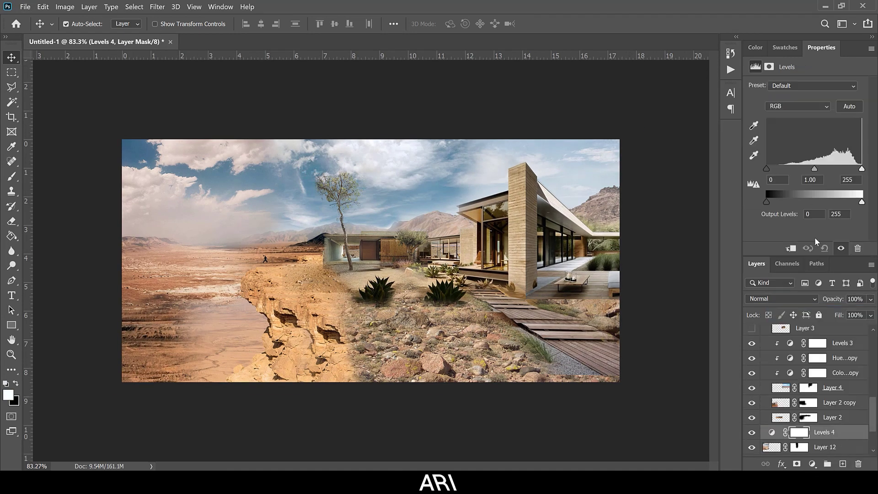
drag(815, 168, 805, 169)
scroll(850, 376, down, 1)
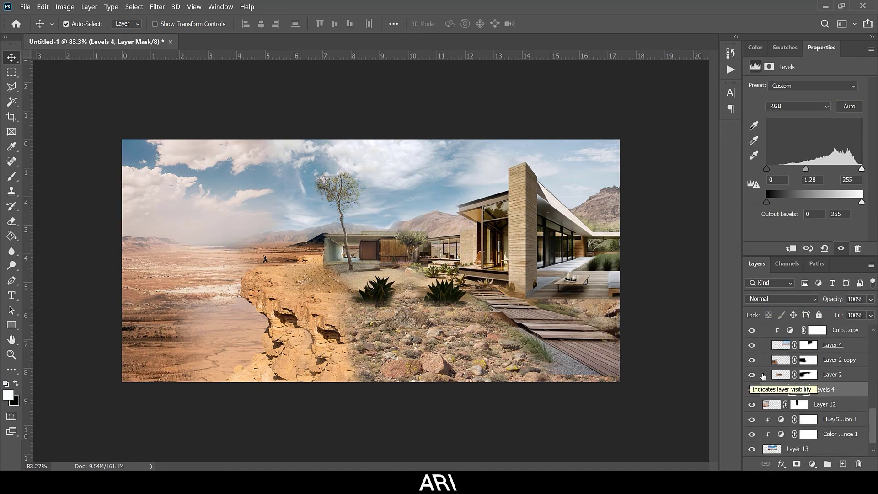
scroll(850, 376, up, 3)
- Add lightening Levels, Hue/Saturation and Color Balance adjustments inside the Canyon group
click(793, 340)
click(812, 464)
click(784, 307)
drag(766, 201, 804, 201)
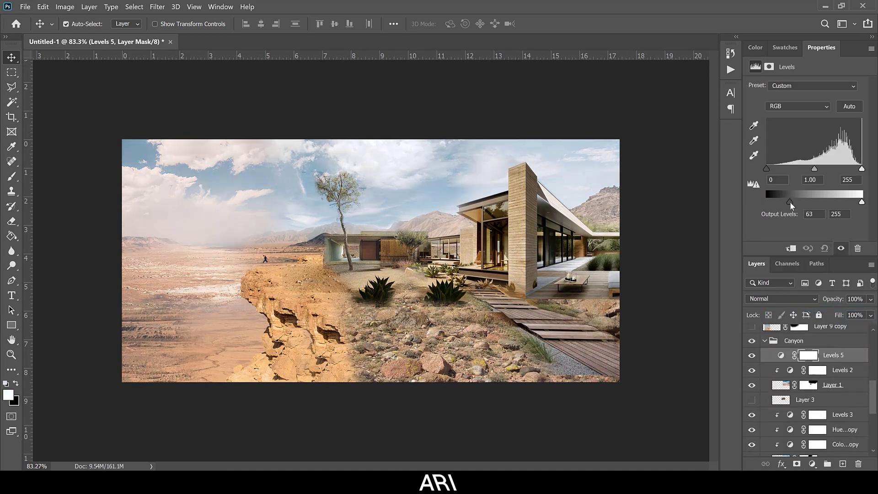
click(812, 464)
click(830, 321)
click(812, 463)
click(833, 331)
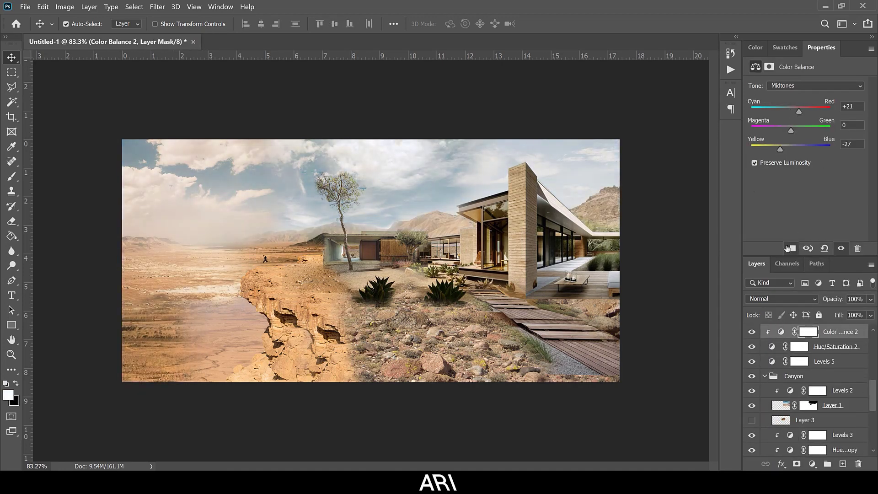
- Warm the canyon's midtone colour balance and fine-tune the cliff's output levels
drag(790, 130, 785, 131)
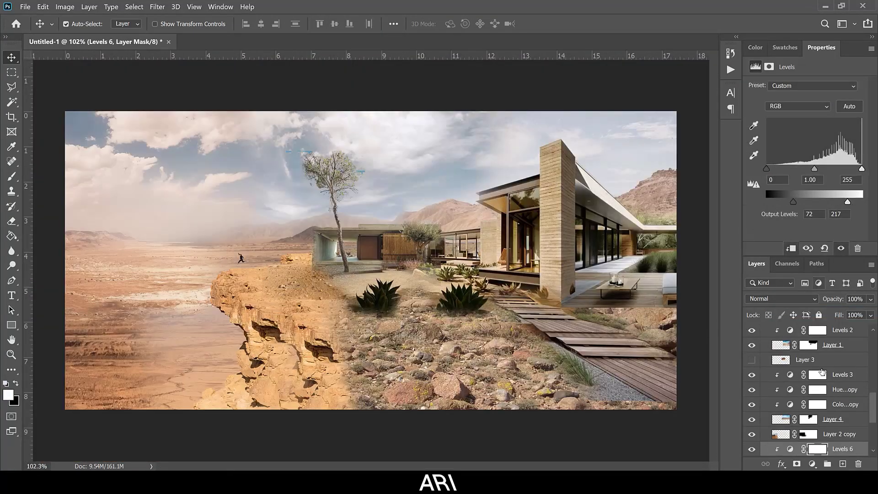
drag(821, 202, 824, 204)
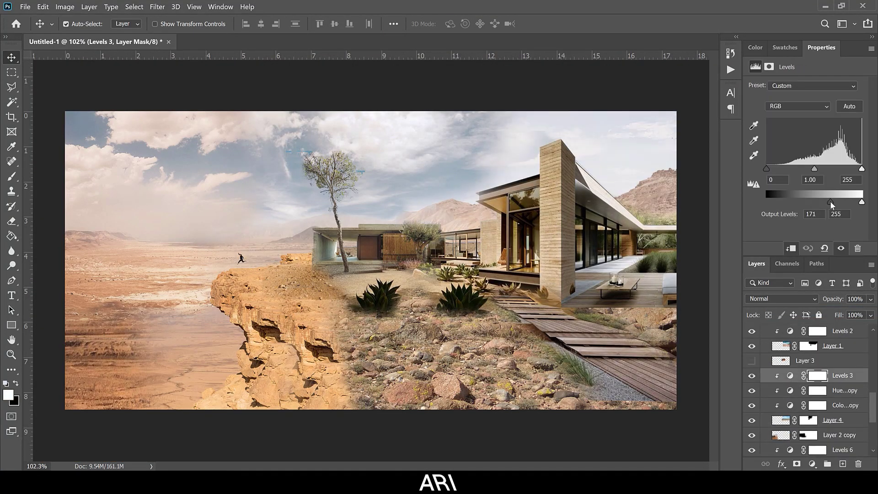
drag(861, 203, 853, 205)
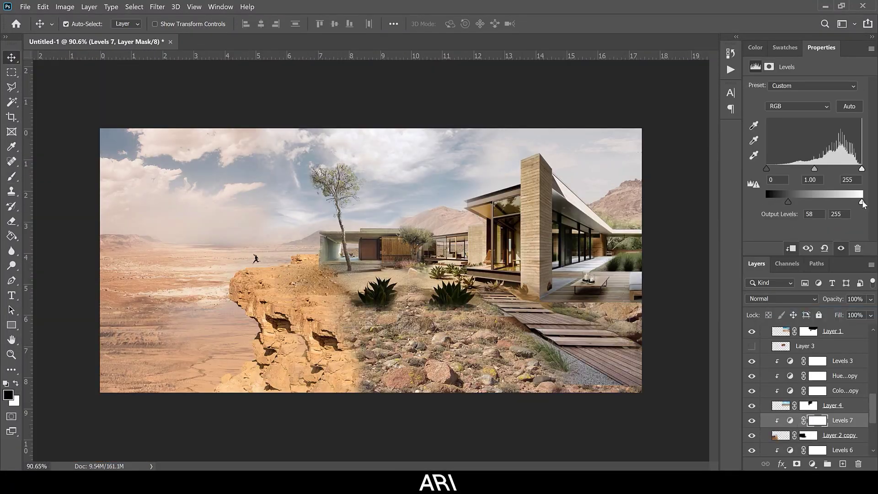
drag(852, 203, 853, 205)
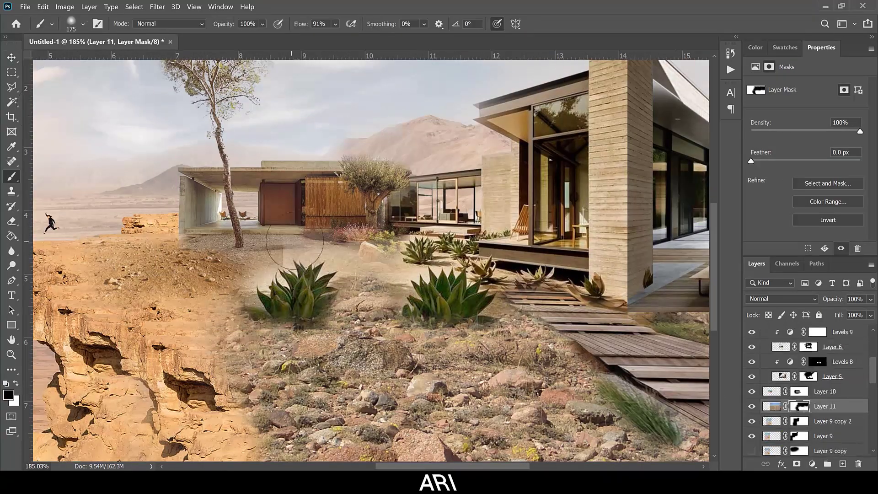
- Add Color Balance 4 (midtones +11, -8, -25) and mask out the mound under the table
drag(109, 267, 130, 267)
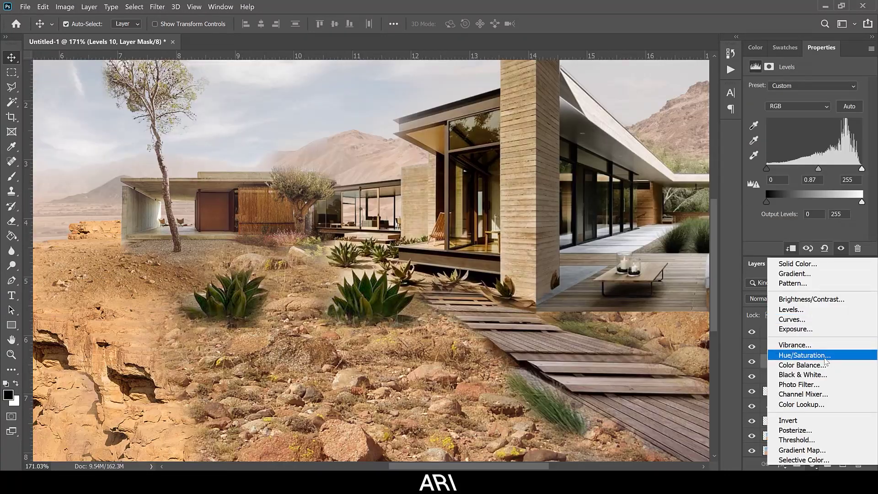
click(804, 363)
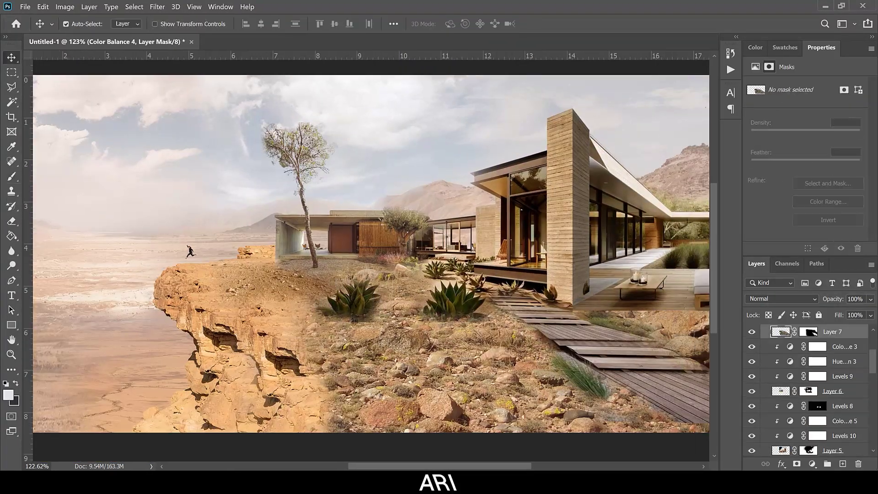
key(b)
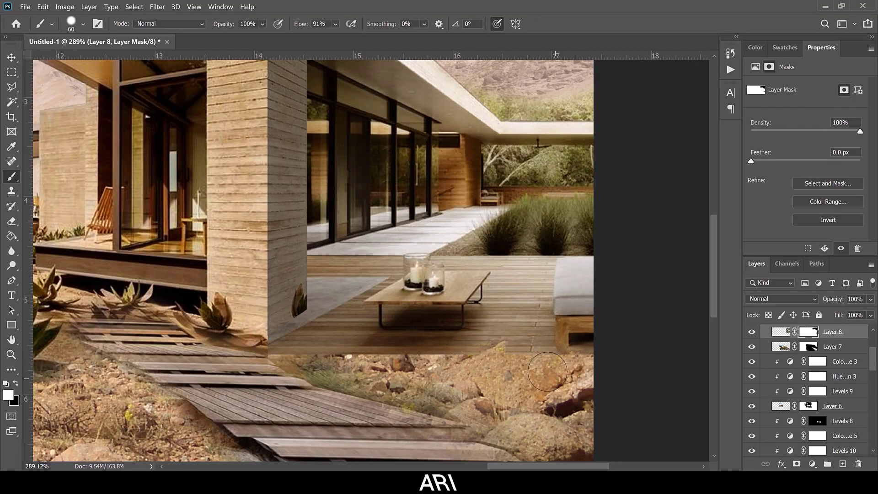
mouse_move(466, 347)
mouse_down()
mouse_move(452, 325)
mouse_move(449, 339)
mouse_up()
key(x)
key(bracketleft)
key(bracketleft)
key(bracketleft)
key(bracketleft)
key(bracketleft)
key(bracketleft)
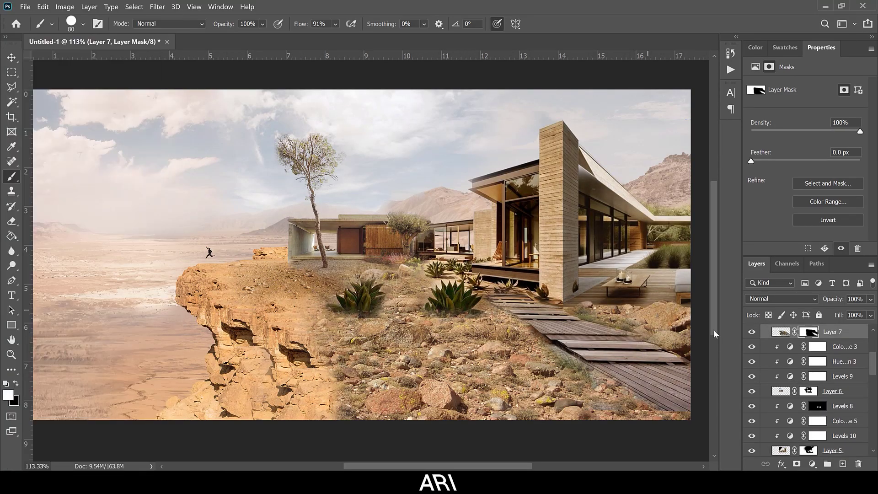
- Add a Color Balance adjustment layer and select Layer 11 for mask painting
click(812, 464)
click(818, 364)
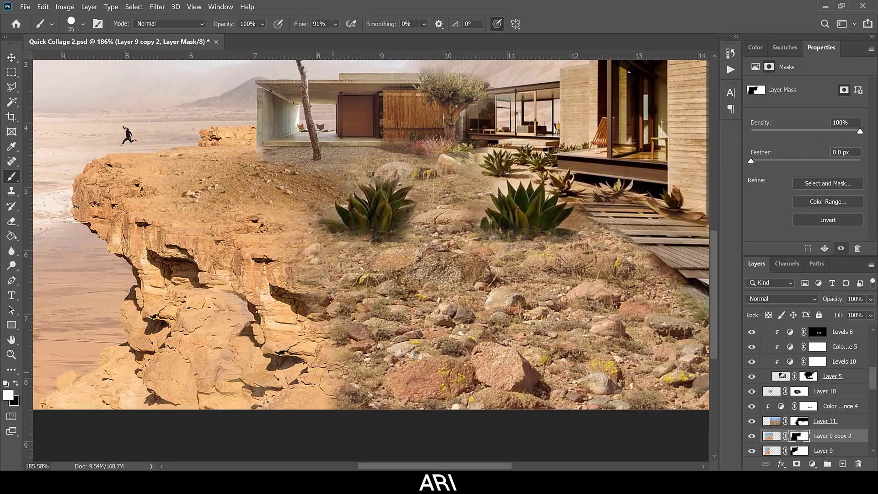
scroll(335, 371, up, 3)
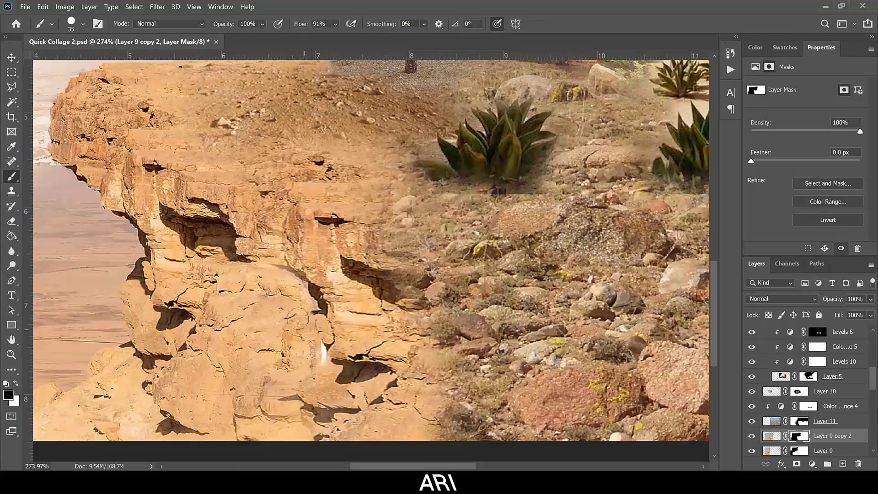
right_click(109, 96)
key(Escape)
scroll(284, 228, down, 3)
key(alt+bracketright)
key(alt+bracketright)
key(alt+bracketleft)
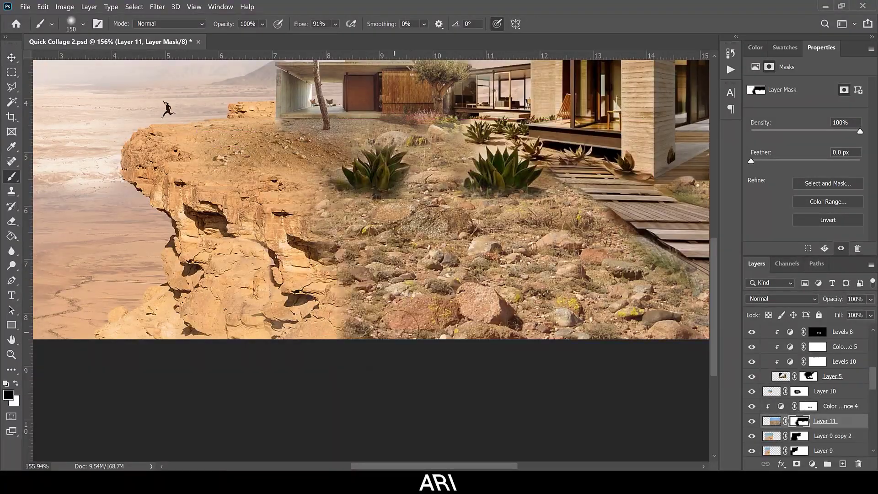
scroll(283, 228, up, 2)
scroll(284, 228, down, 3)
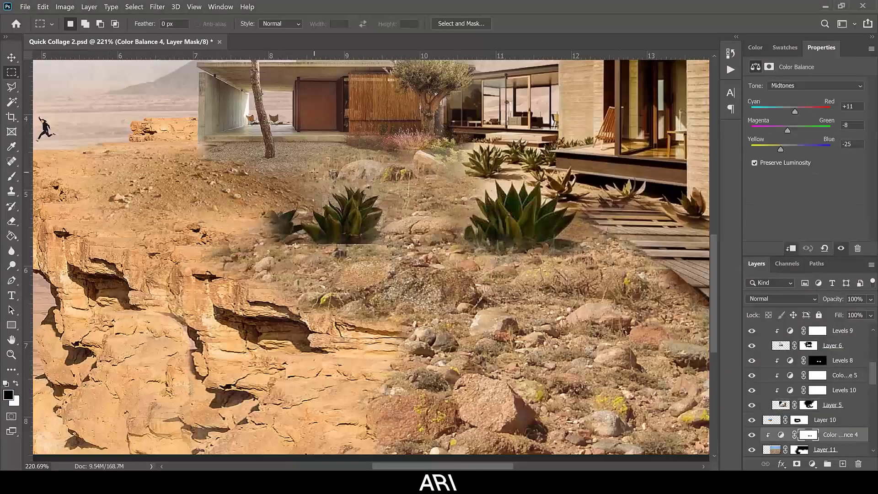
- Fit the agave to the ground and slightly raise the Hue/Saturation lightness
key(ctrl+plus)
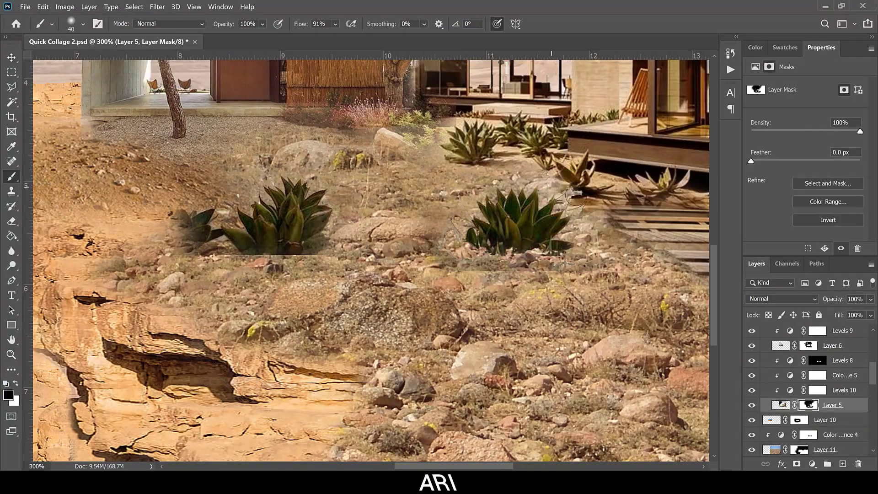
scroll(519, 215, down, 2)
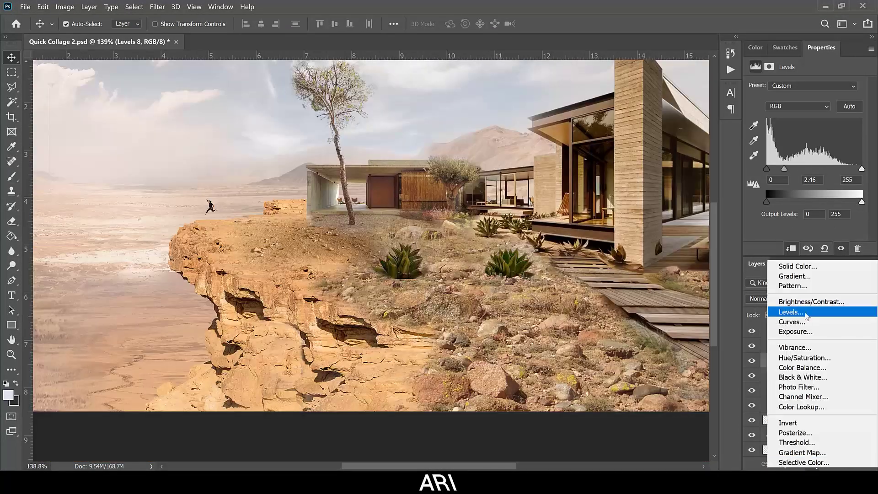
click(784, 358)
drag(804, 172, 805, 173)
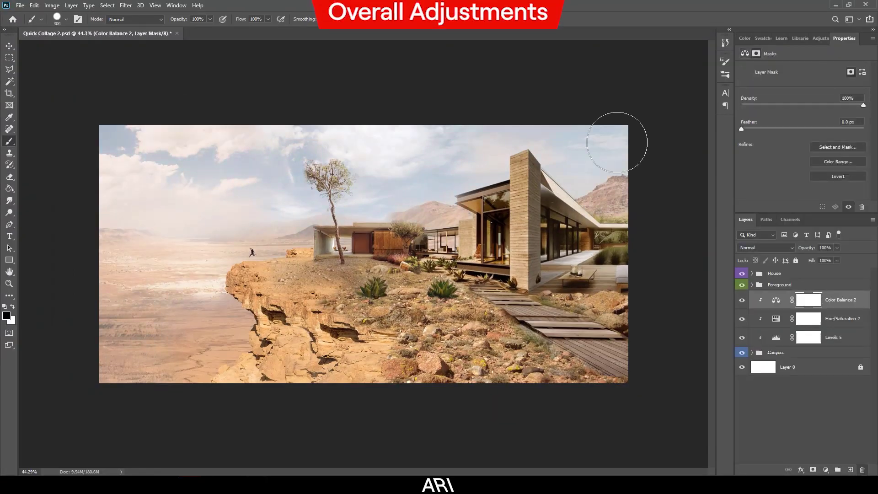
- Mask Color Balance 2 off the sky and limit Hue/Saturation 2 to the lower left
key(bracketright)
key(bracketright)
key(bracketright)
mouse_move(147, 166)
mouse_down()
mouse_move(176, 157)
mouse_move(313, 176)
mouse_move(122, 167)
mouse_up()
click(808, 323)
key(ctrl+i)
key(x)
mouse_move(196, 326)
mouse_down()
mouse_move(65, 296)
mouse_move(263, 290)
mouse_up()
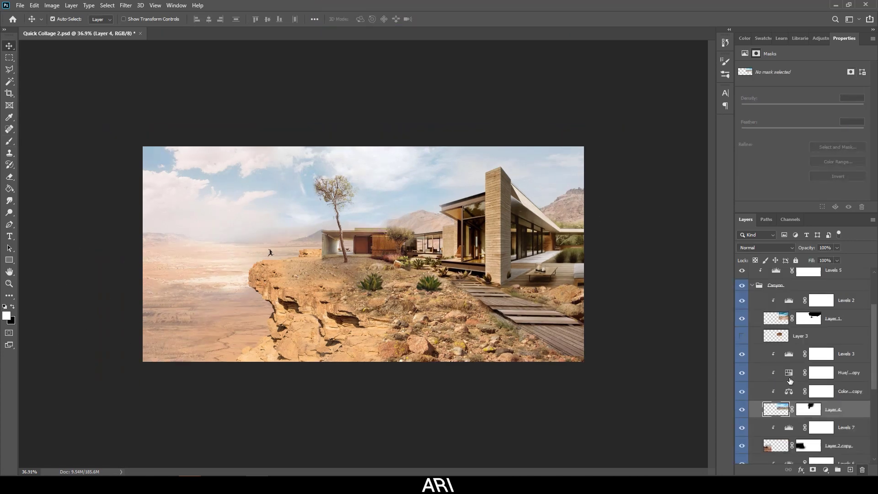
- Pull Levels 14's white point down to brighten the scene
click(789, 378)
key(alt+bracketright)
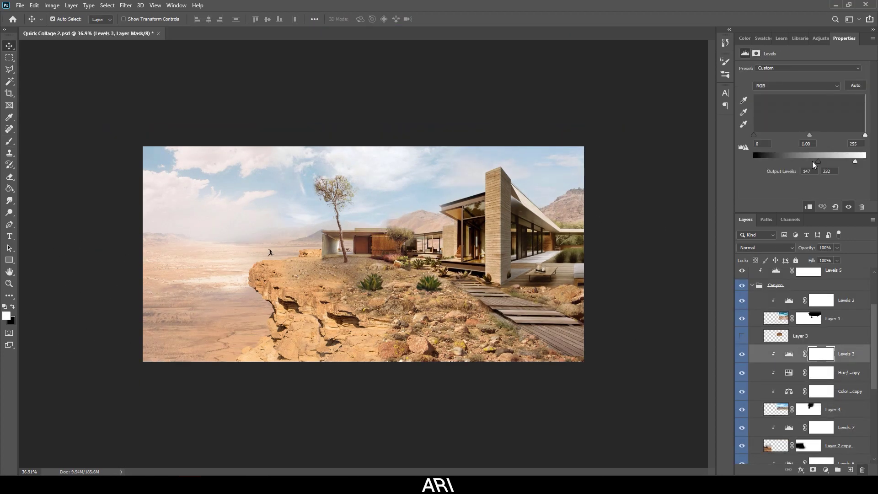
key(alt+bracketleft)
key(alt+bracketleft)
key(alt+bracketleft)
key(alt+bracketleft)
key(alt+bracketleft)
key(alt+bracketleft)
key(alt+bracketleft)
key(alt+bracketleft)
key(alt+bracketleft)
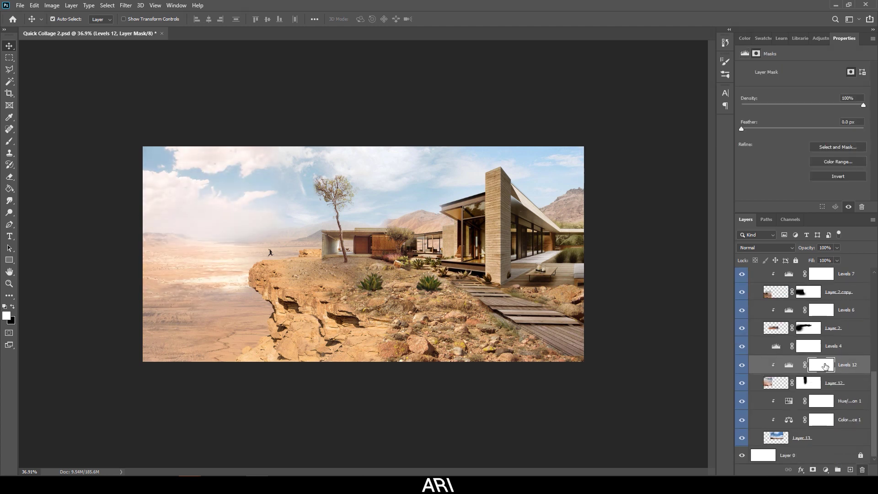
key(x)
key(alt+bracketright)
key(alt+bracketright)
key(alt+bracketright)
key(alt+bracketright)
key(alt+bracketright)
key(alt+bracketright)
key(alt+bracketright)
key(alt+bracketright)
key(alt+bracketright)
key(alt+bracketright)
key(alt+bracketright)
key(alt+bracketright)
key(alt+bracketright)
key(alt+bracketright)
key(alt+bracketright)
key(alt+bracketright)
key(alt+bracketright)
key(alt+bracketright)
key(alt+bracketright)
drag(865, 136, 860, 137)
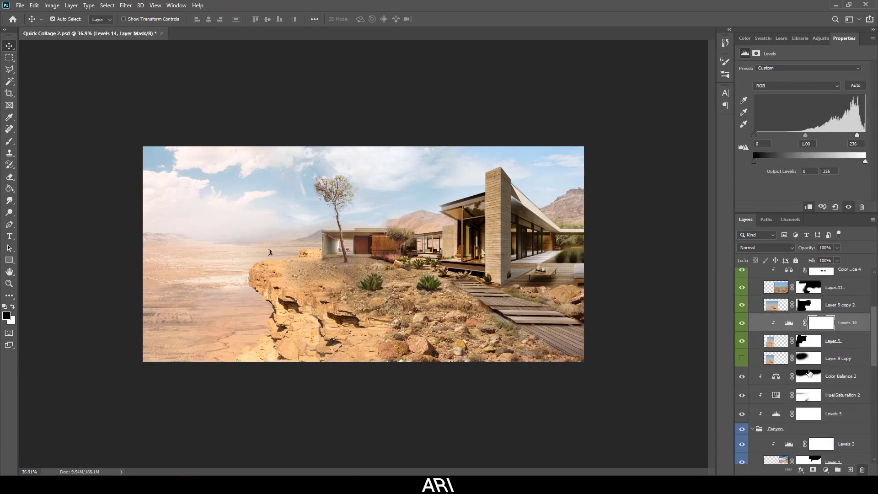
- Collapse the Foreground and Canyon groups and group every layer above Layer 0
scroll(363, 254, up, 1)
click(752, 285)
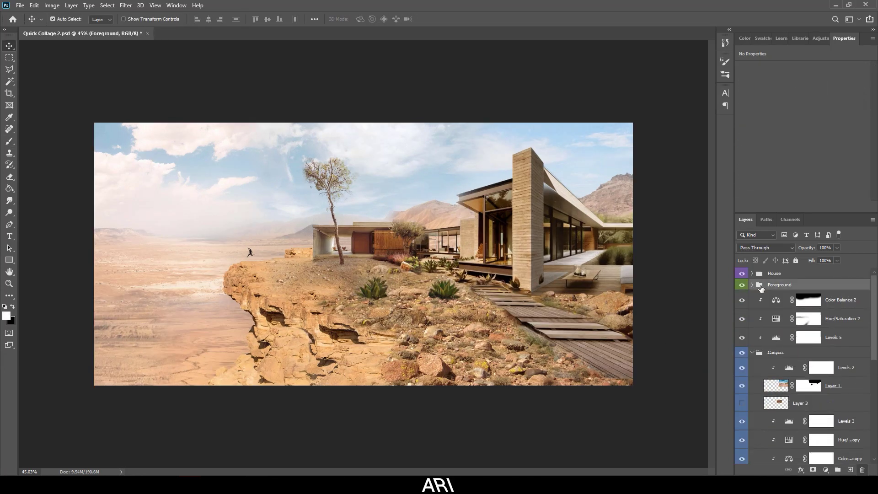
click(775, 352)
shift+click(779, 273)
key(ctrl+g)
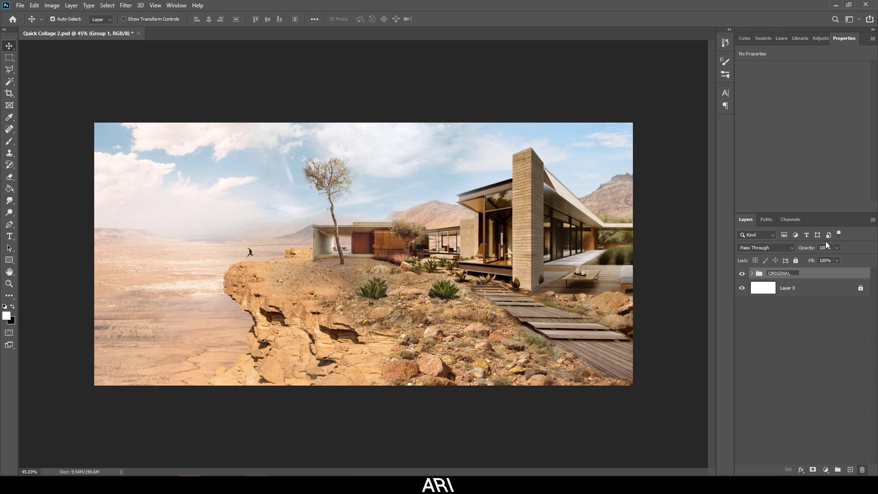
- Name the group ORIGINAL, duplicate it and convert the copy for smart filters
click(830, 310)
drag(814, 273, 780, 287)
click(126, 5)
click(146, 29)
click(449, 183)
- Grade the copy in Camera Raw: Tint +8, Whites +3, Blacks +13, Contrast +2, slight exposure lift
click(125, 5)
click(151, 70)
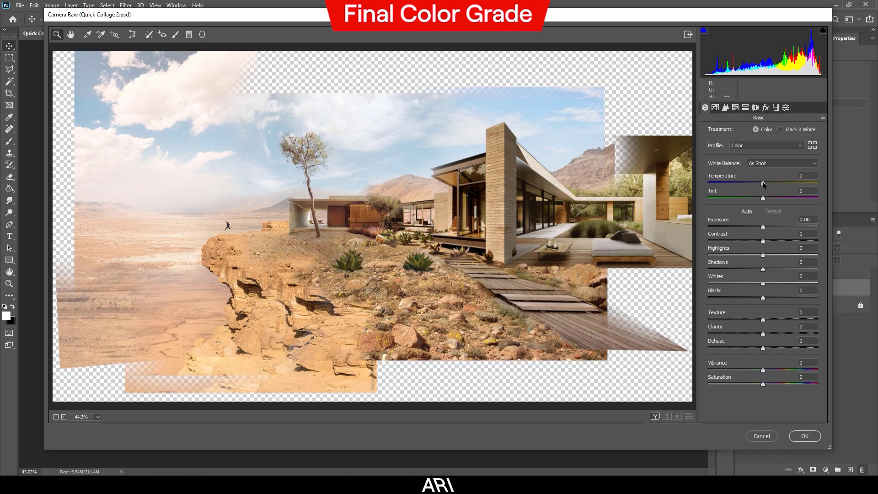
drag(763, 198, 764, 198)
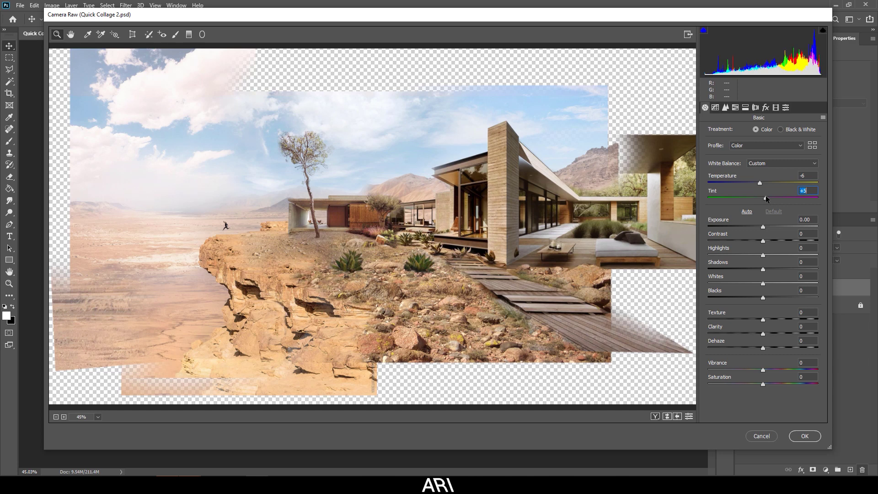
drag(763, 227, 763, 284)
key(Up)
key(Up)
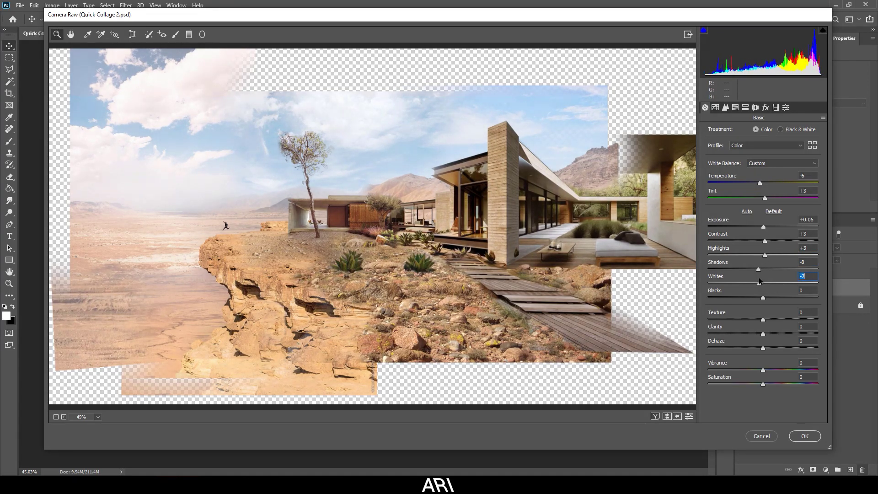
drag(762, 298, 771, 294)
drag(768, 227, 764, 241)
click(758, 183)
drag(764, 197, 767, 202)
drag(762, 228, 763, 227)
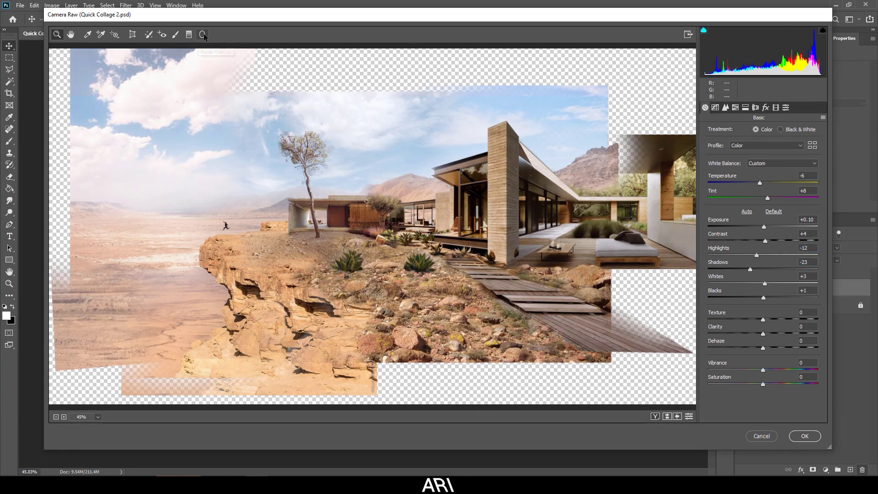
click(189, 35)
- Add a sky-to-cliff-top graduated filter with exposure 0.00 and Dehaze +11, then apply the grade
drag(303, 91, 307, 281)
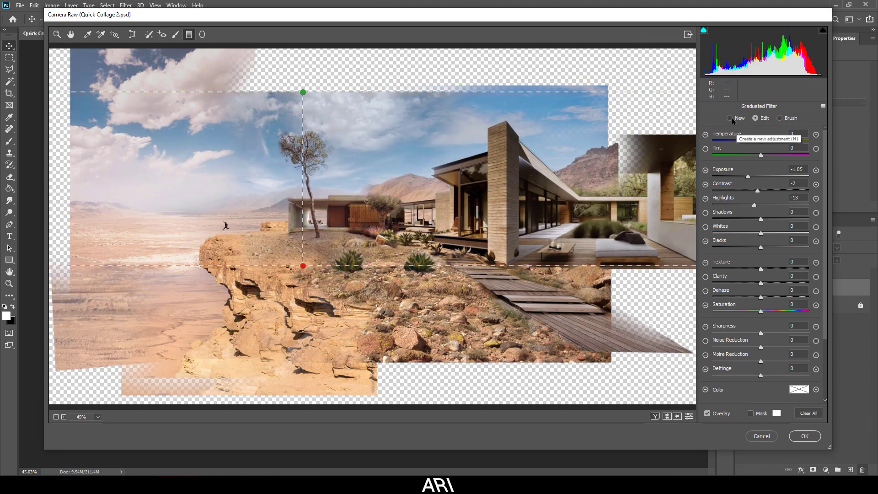
click(768, 119)
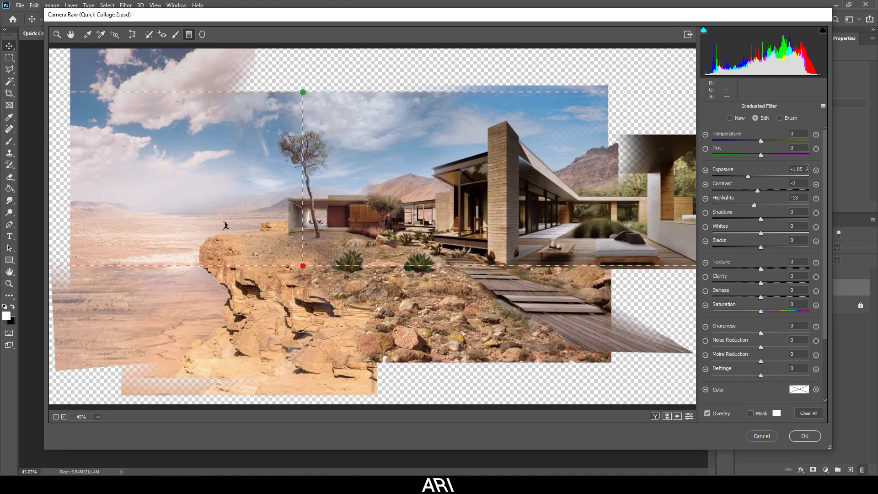
drag(776, 169, 798, 181)
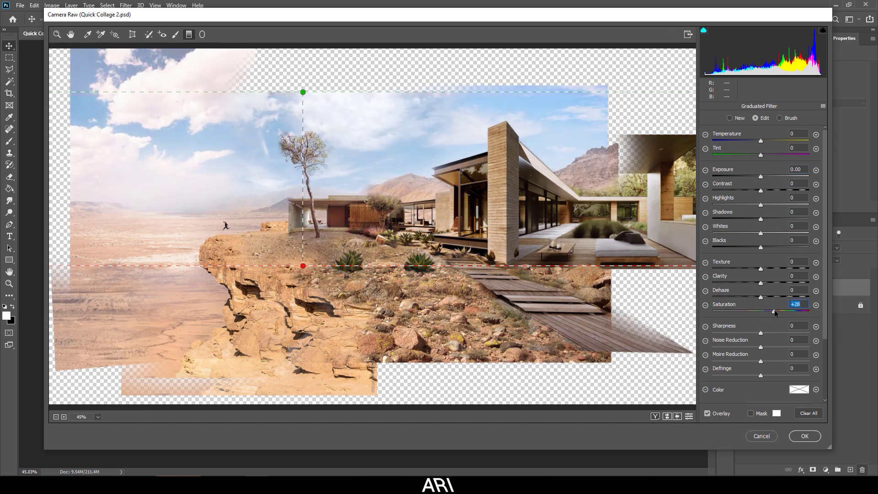
mouse_move(761, 297)
mouse_down()
mouse_move(767, 313)
mouse_move(765, 298)
mouse_up()
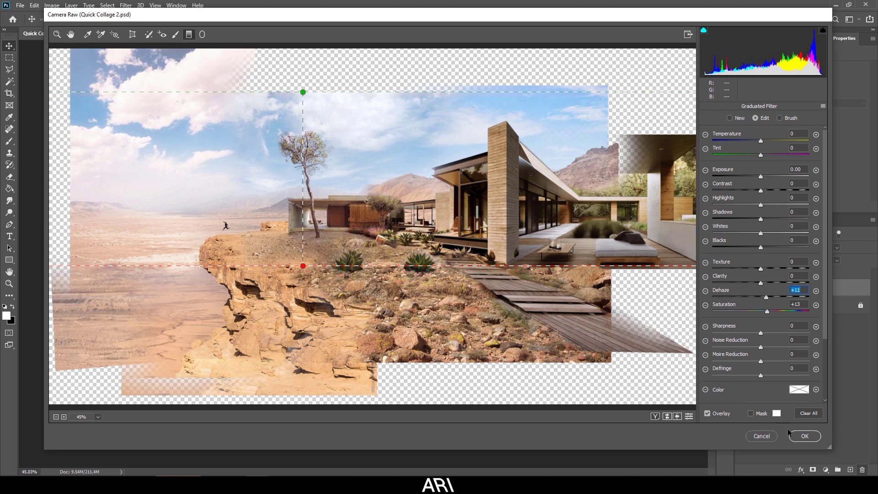
click(803, 436)
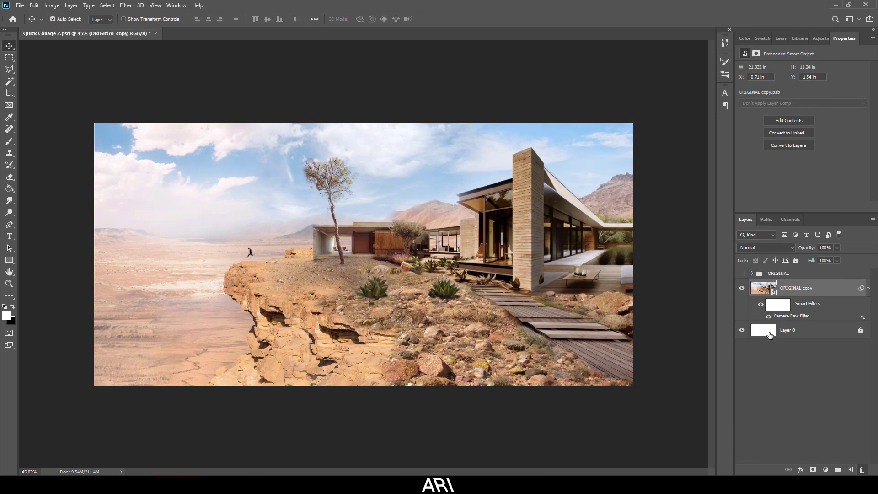
- Save the collage as a JPEG, replacing the existing Quick Collage 2 file
click(20, 5)
click(35, 122)
click(299, 293)
click(137, 363)
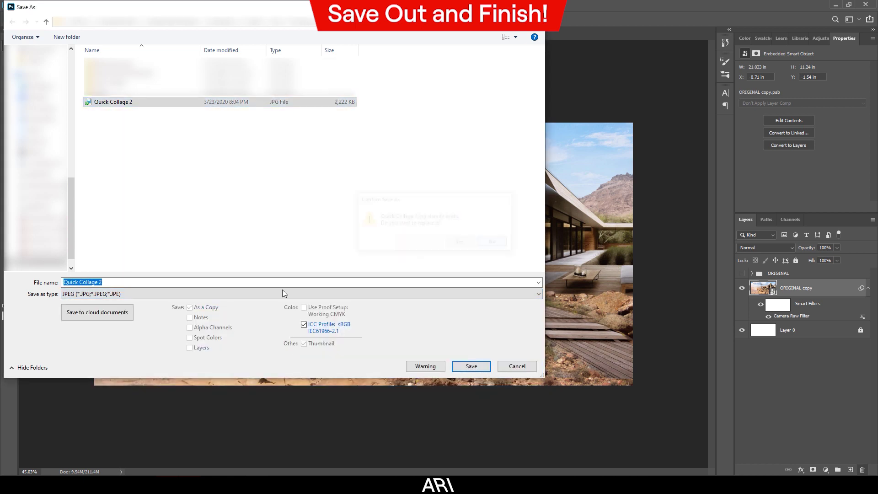
click(476, 365)
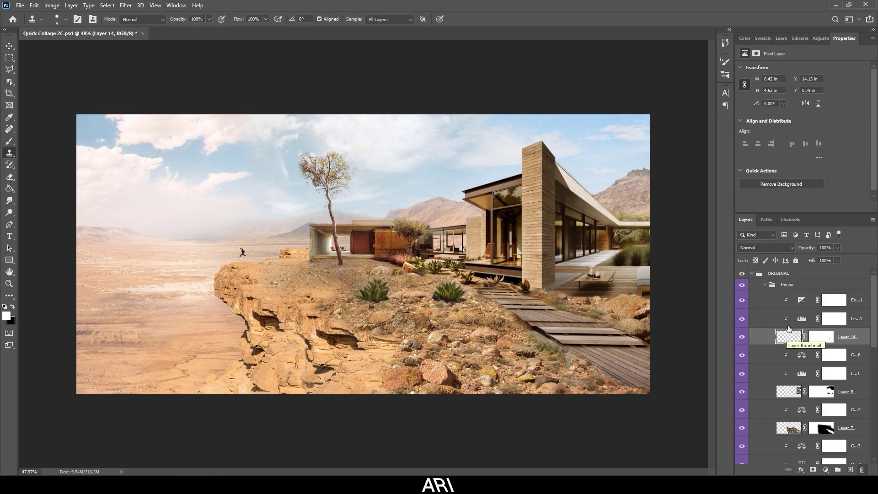
- Collapse the House and ORIGINAL groups, duplicate ORIGINAL and convert the duplicate into a smart object
click(766, 285)
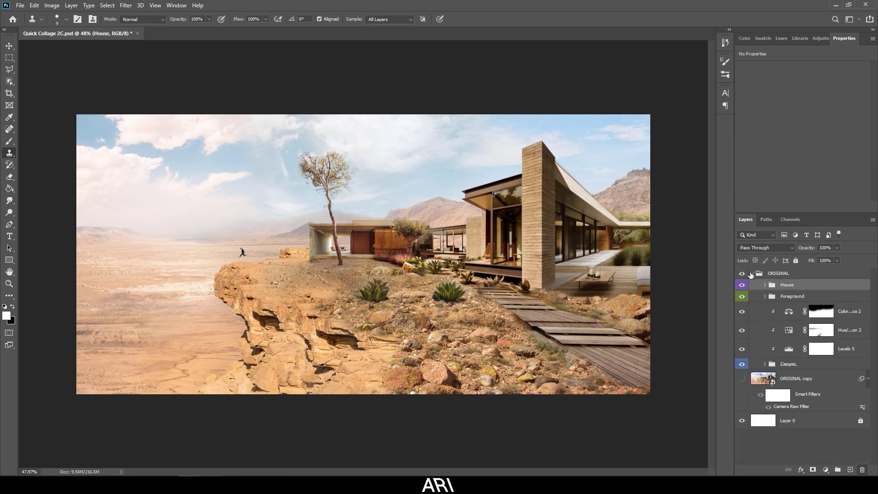
click(750, 274)
click(753, 274)
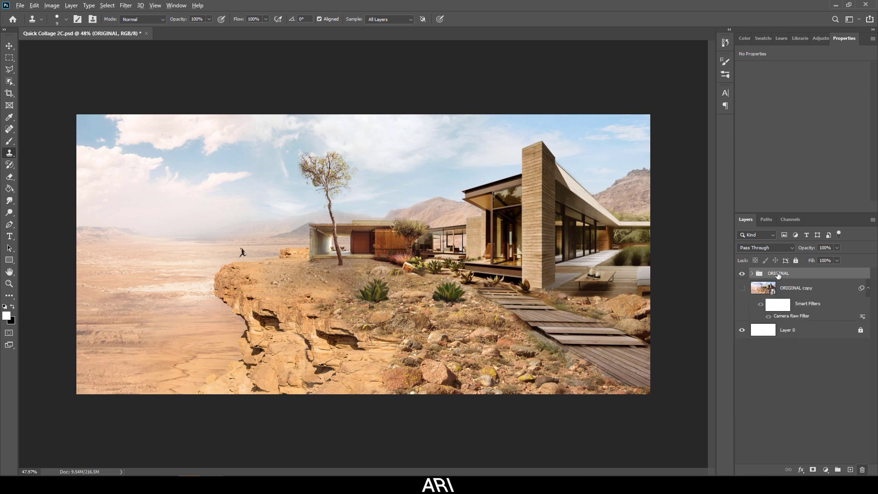
drag(778, 281, 779, 282)
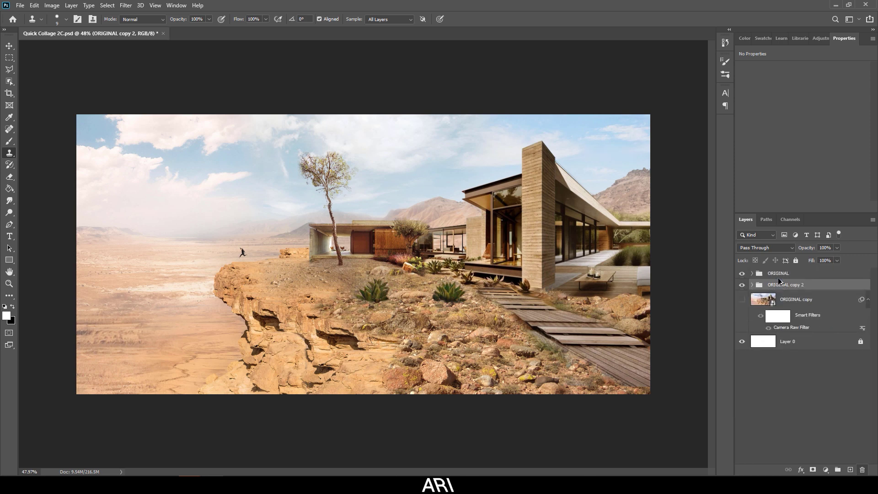
click(122, 6)
click(143, 29)
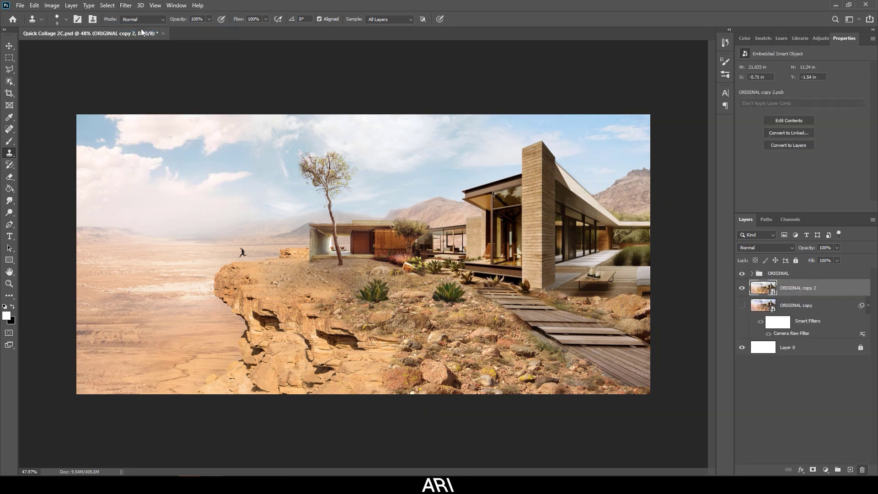
click(807, 320)
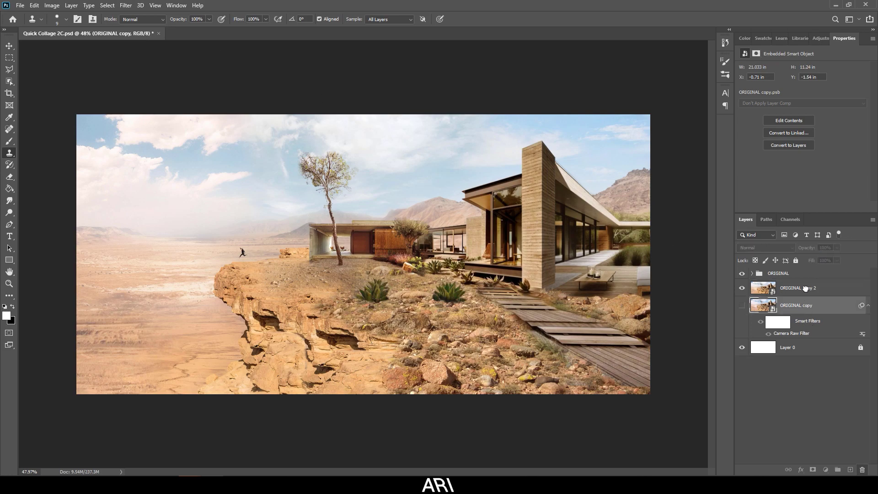